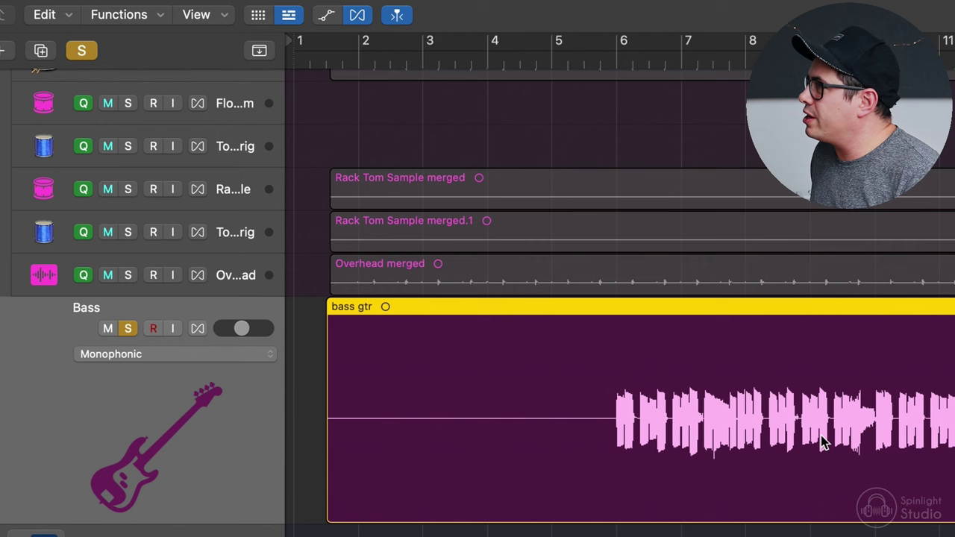
# Unsolo the Bass track, toggle Show Flex back on, and confirm Bass uses Monophonic flex mode.
pyautogui.press('s')
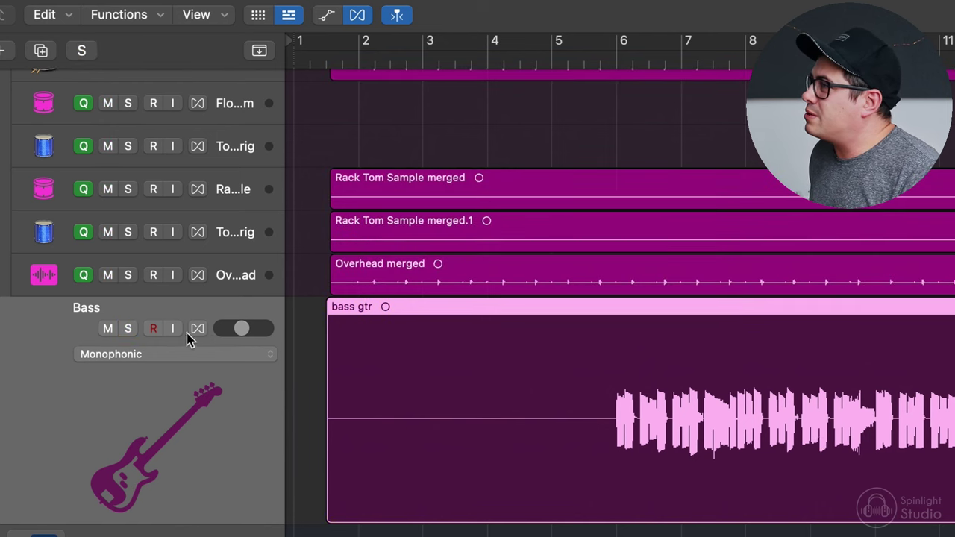
pyautogui.press('super+f')
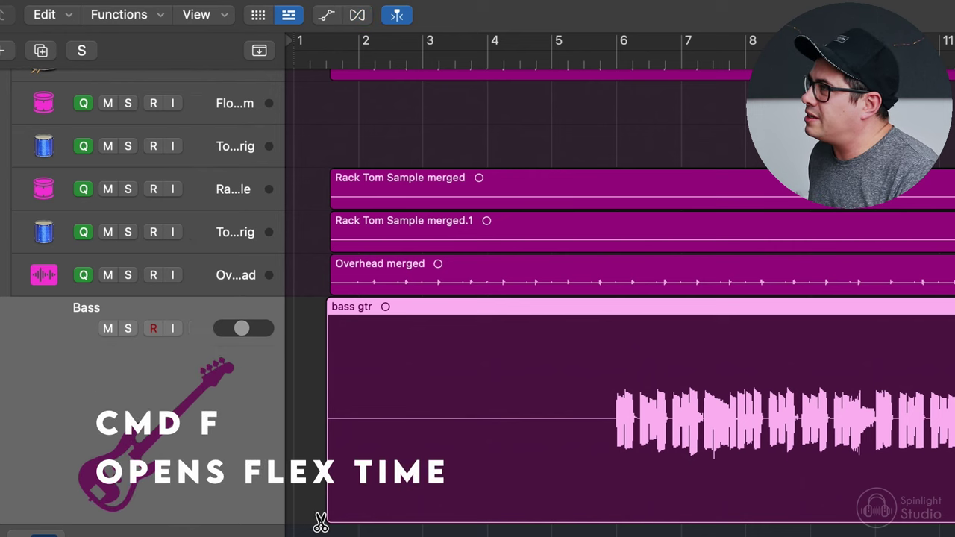
pyautogui.press('super+f')
pyautogui.click(183, 353)
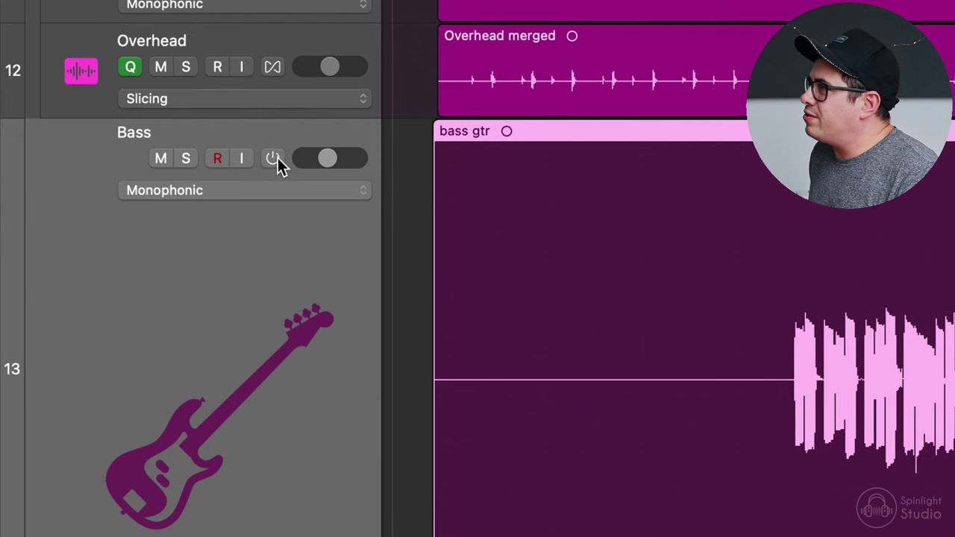
# Enable flex on Bass and open bass gtr.aif in the file editor with transient editing on.
pyautogui.click(274, 159)
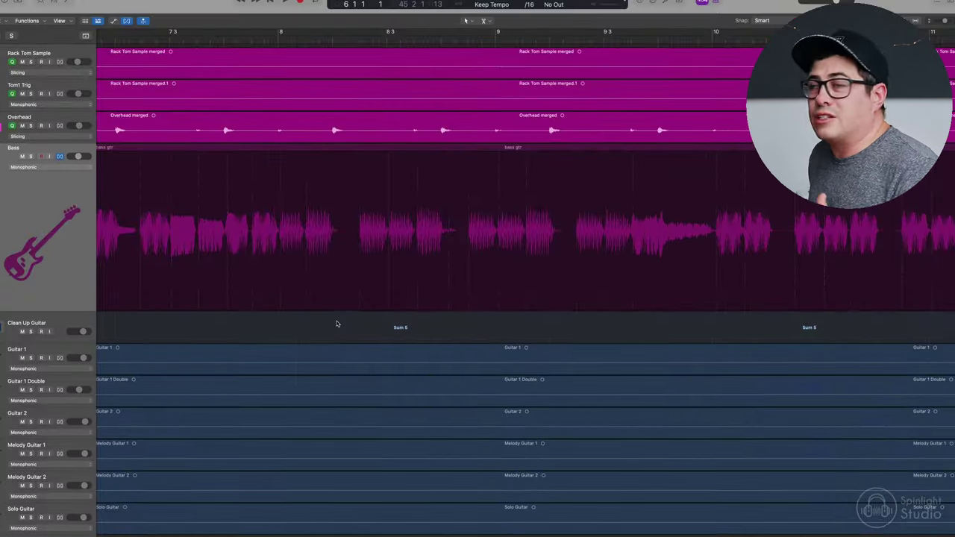
pyautogui.doubleClick(436, 150)
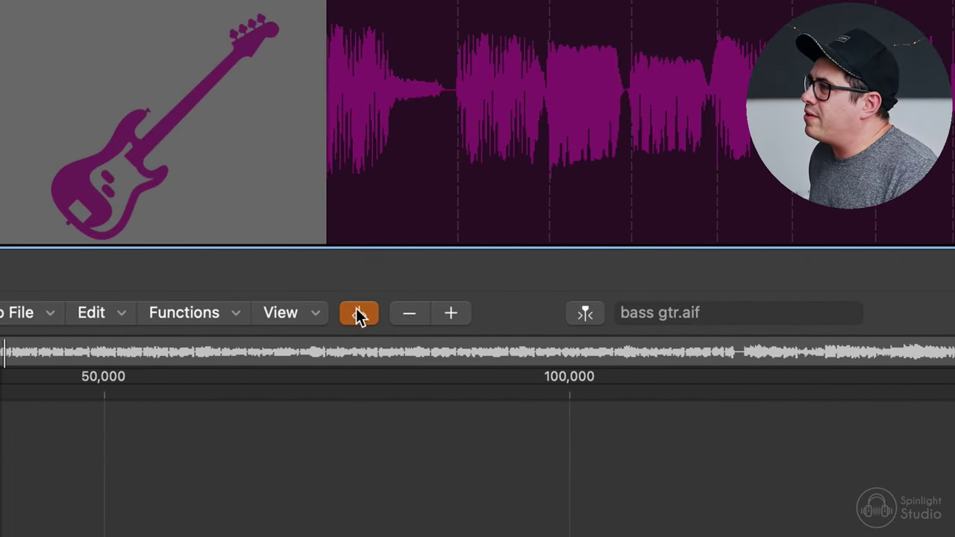
pyautogui.click(365, 314)
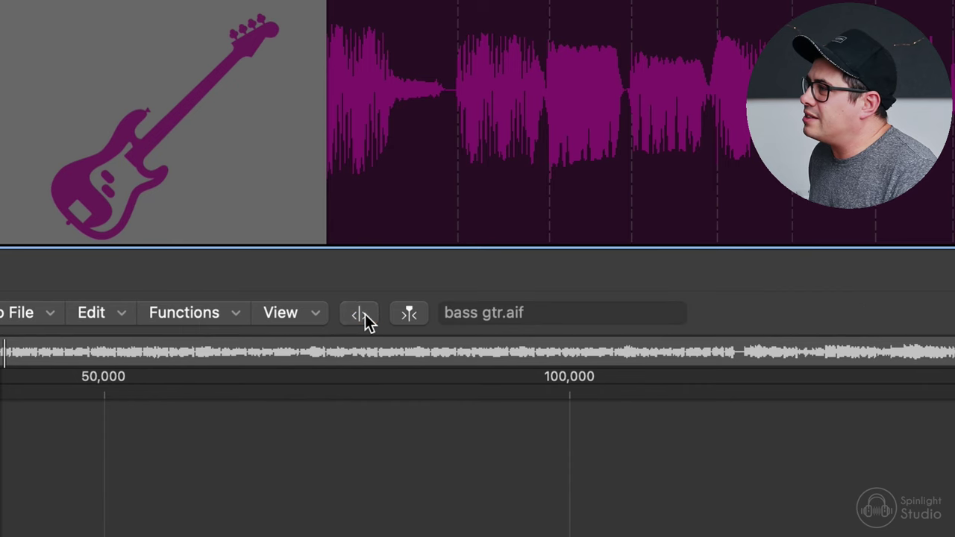
pyautogui.click(364, 314)
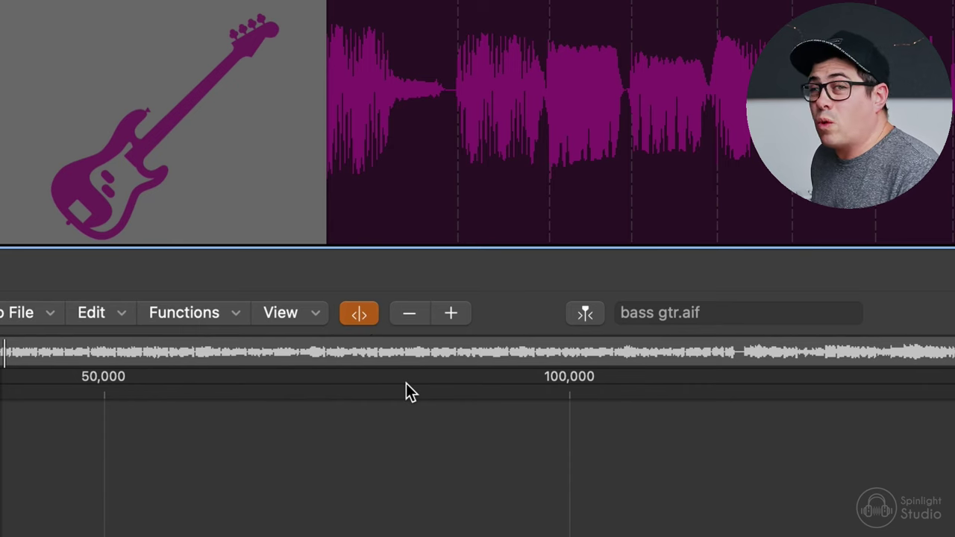
pyautogui.hscroll(10, 406, 383)
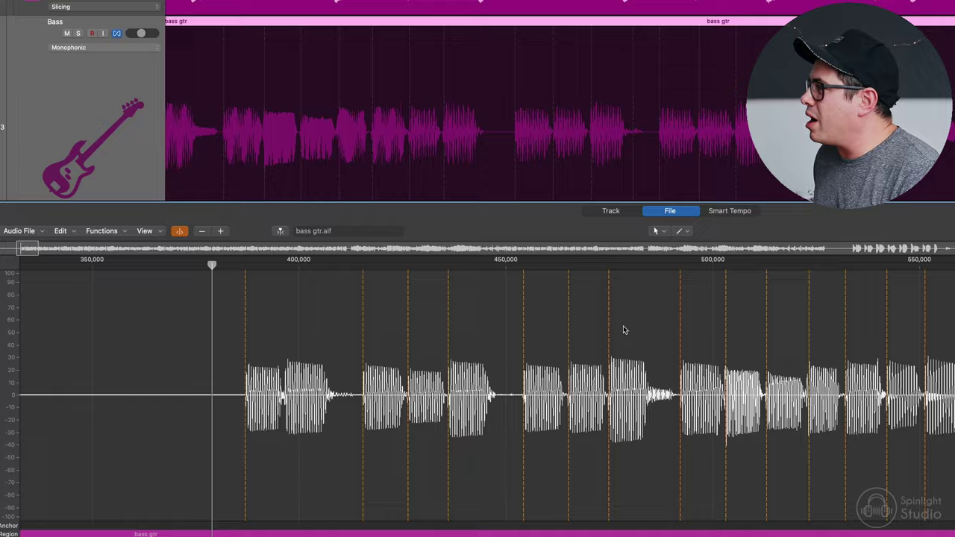
pyautogui.hscroll(10, 586, 330)
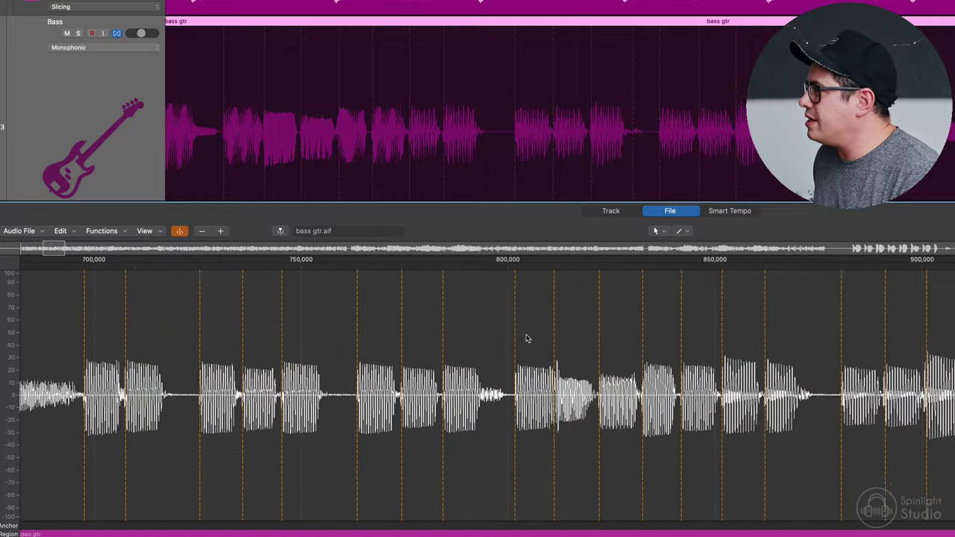
pyautogui.hscroll(-5, 656, 326)
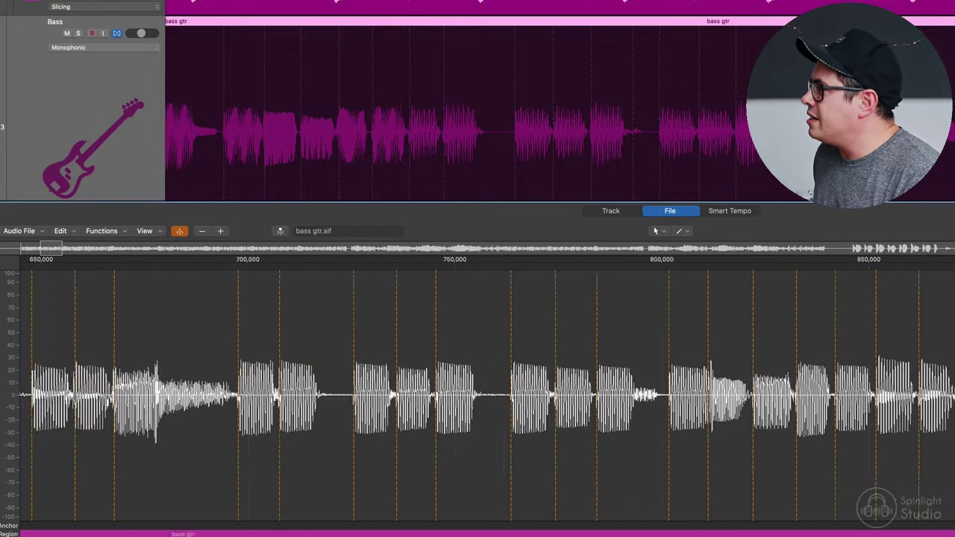
pyautogui.hscroll(-1, 643, 327)
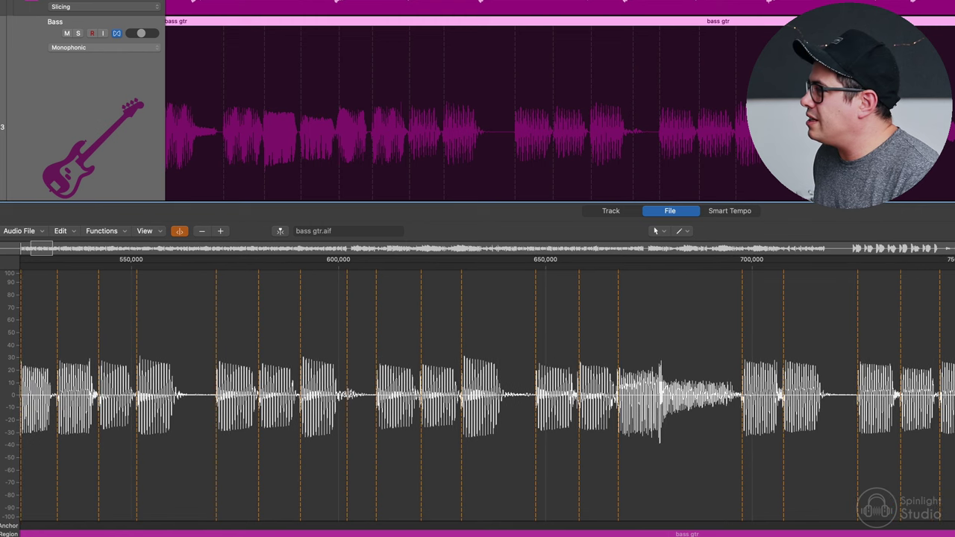
pyautogui.hscroll(20, 705, 375)
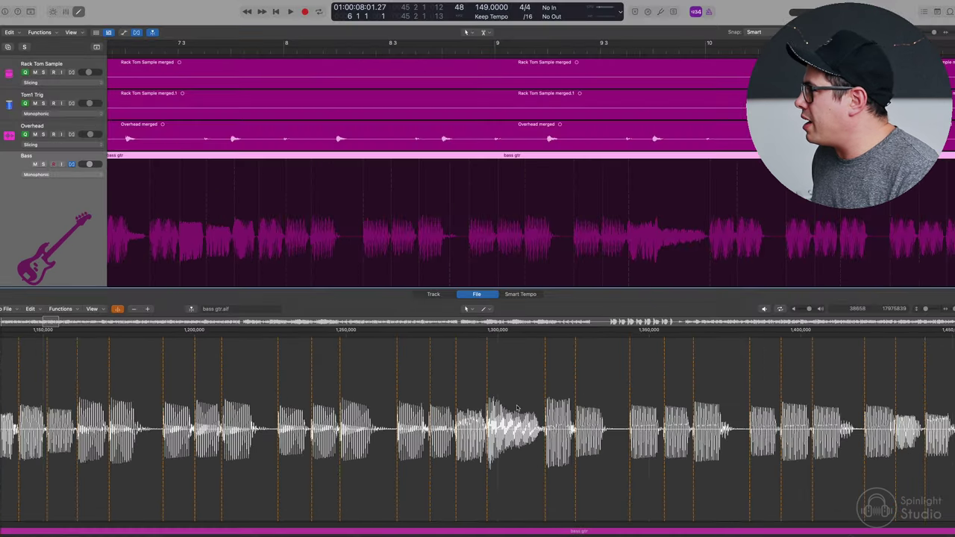
pyautogui.hscroll(16, 505, 384)
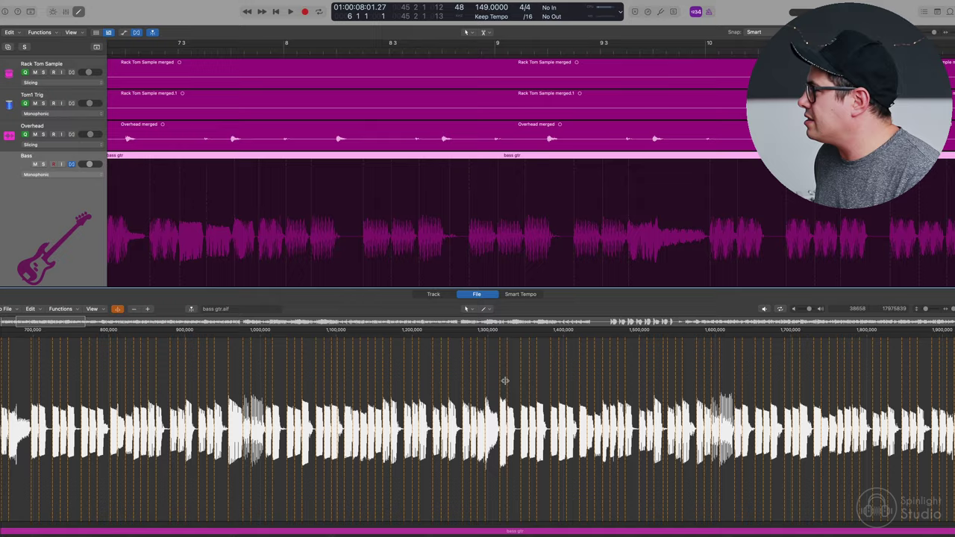
pyautogui.hscroll(2, 522, 382)
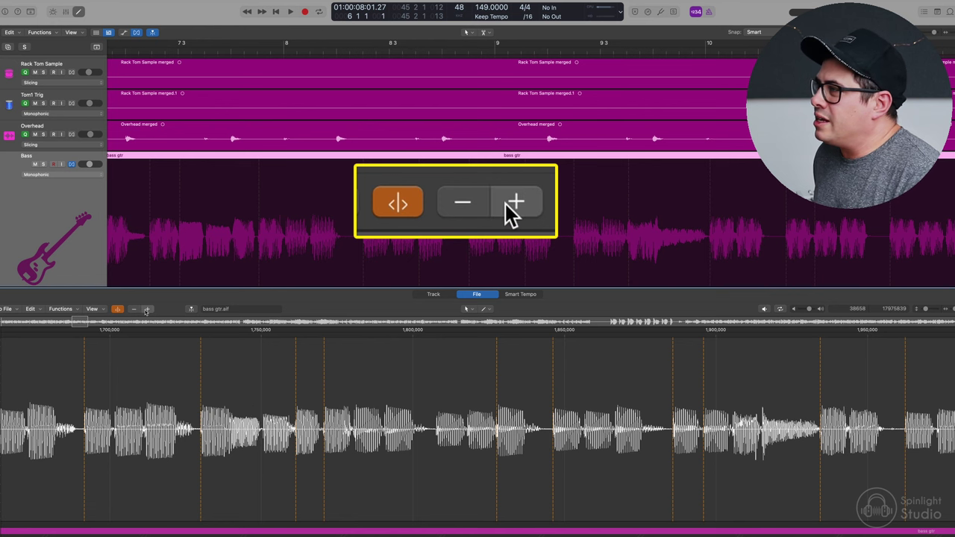
# Raise transient detection five steps so more markers appear along bass gtr.aif.
pyautogui.click(147, 309)
pyautogui.click(147, 308)
pyautogui.click(146, 309)
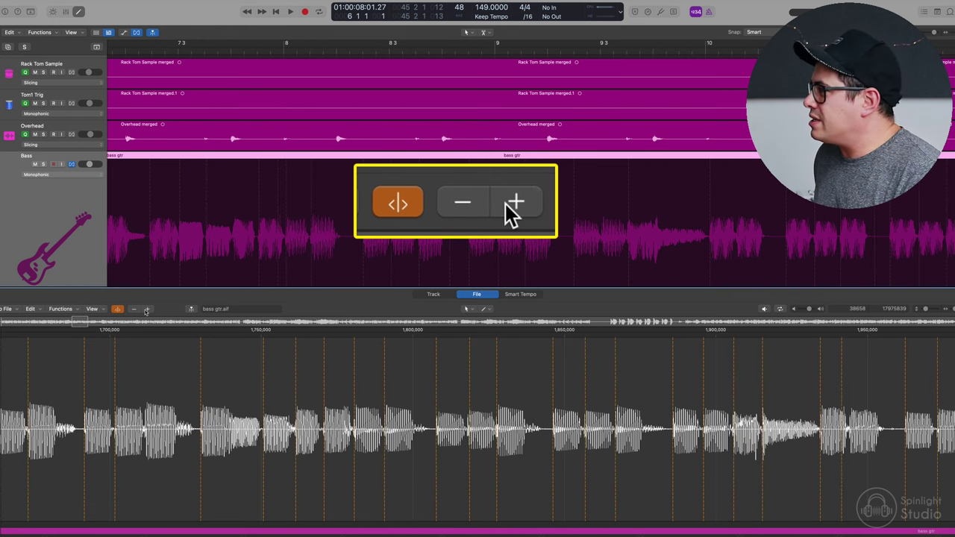
pyautogui.hscroll(10, 384, 378)
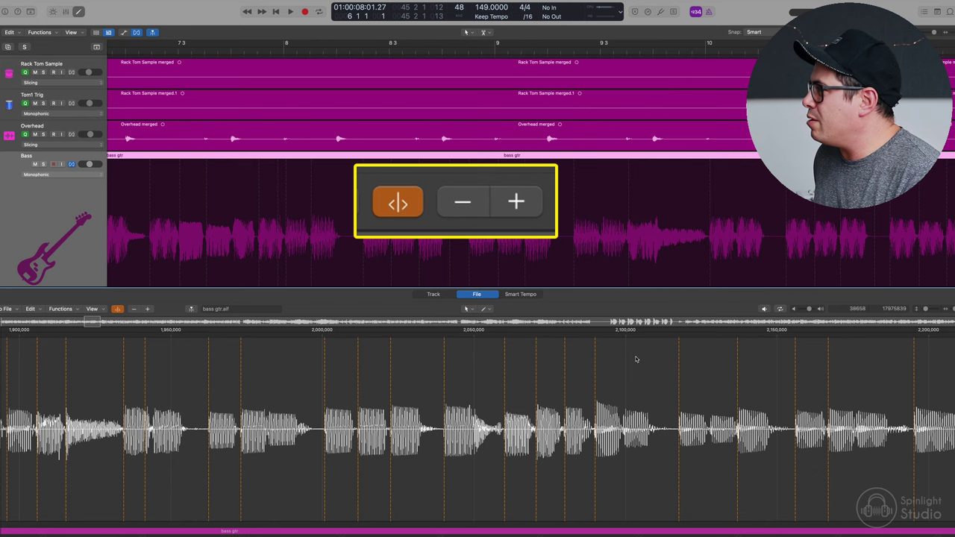
pyautogui.click(148, 309)
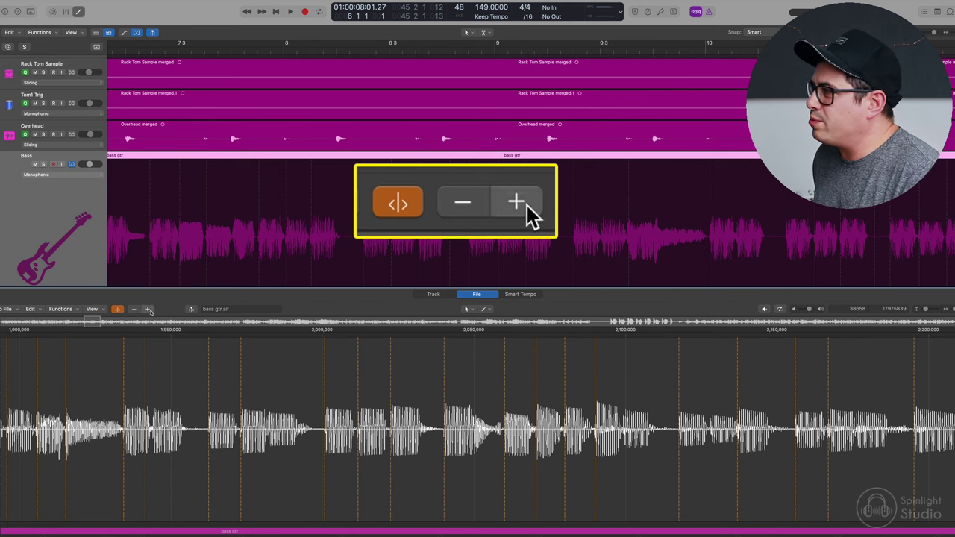
pyautogui.click(147, 309)
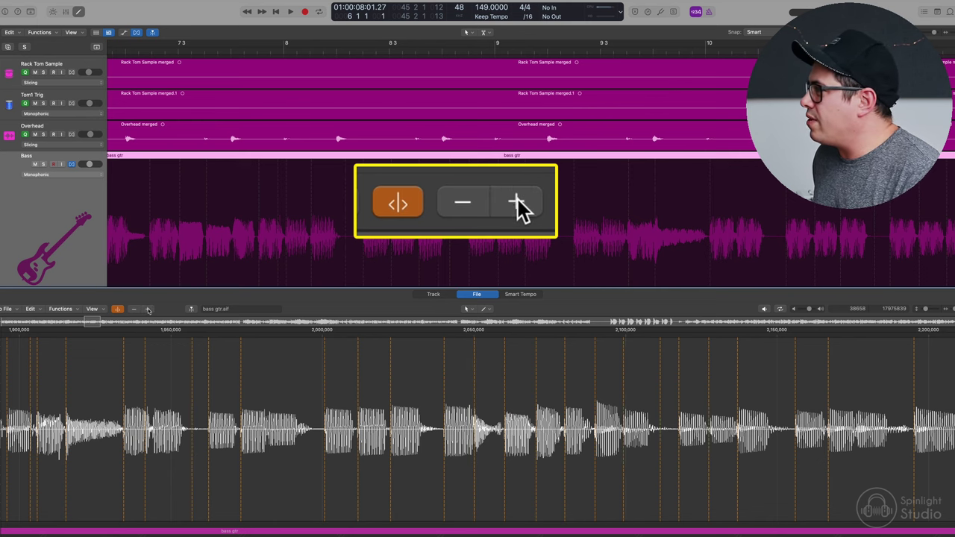
pyautogui.hscroll(3, 637, 399)
pyautogui.hscroll(10, 478, 428)
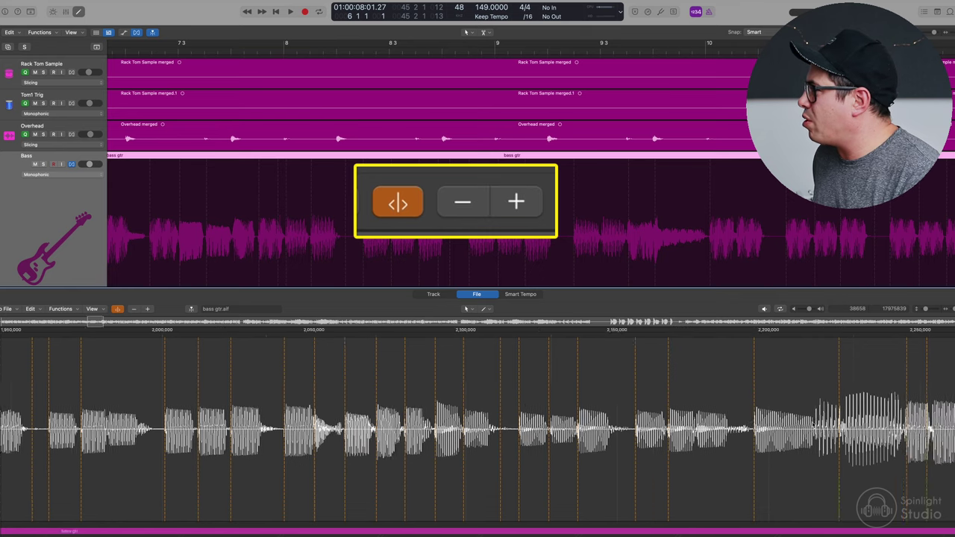
# Lower transient detection three steps to drop extra markers, checking across the file.
pyautogui.click(133, 309)
pyautogui.click(133, 309)
pyautogui.click(133, 310)
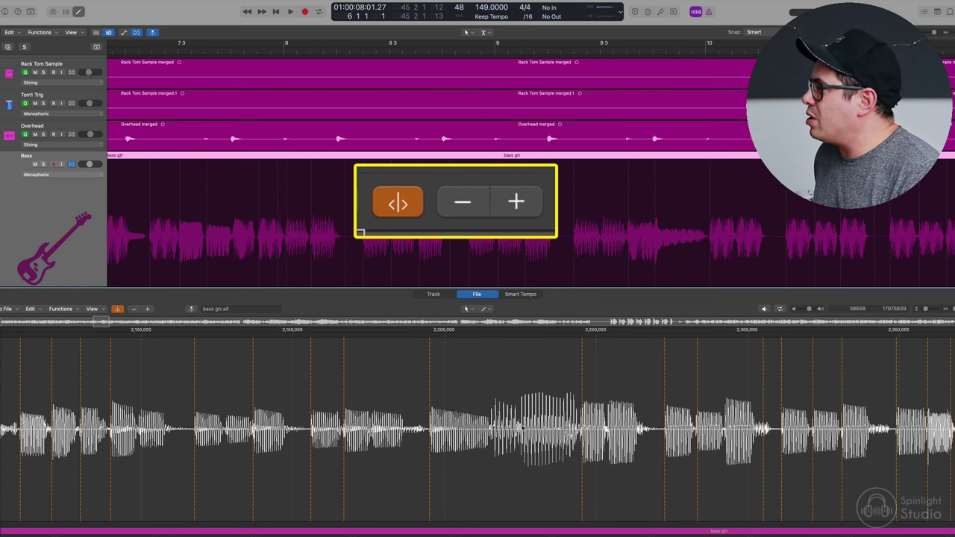
pyautogui.hscroll(7, 396, 349)
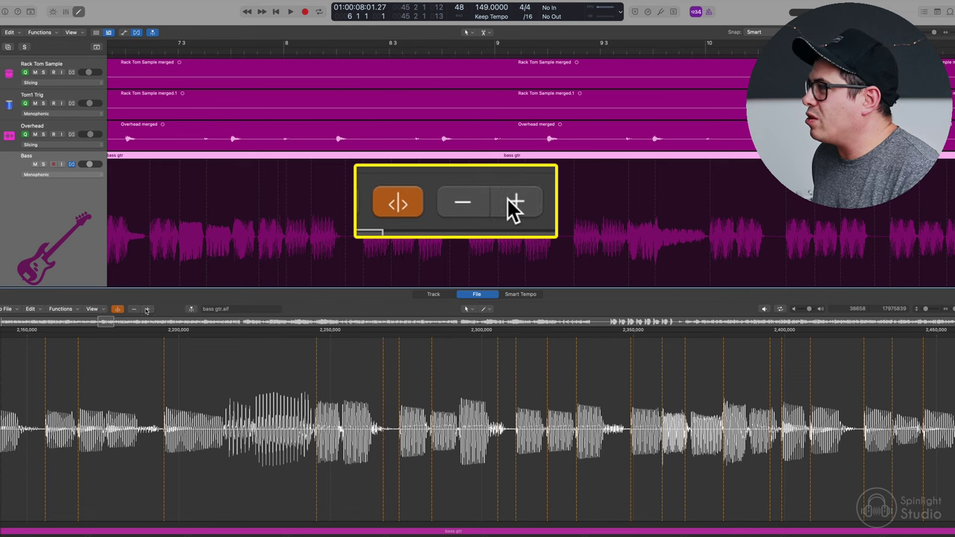
pyautogui.hscroll(-20, 215, 429)
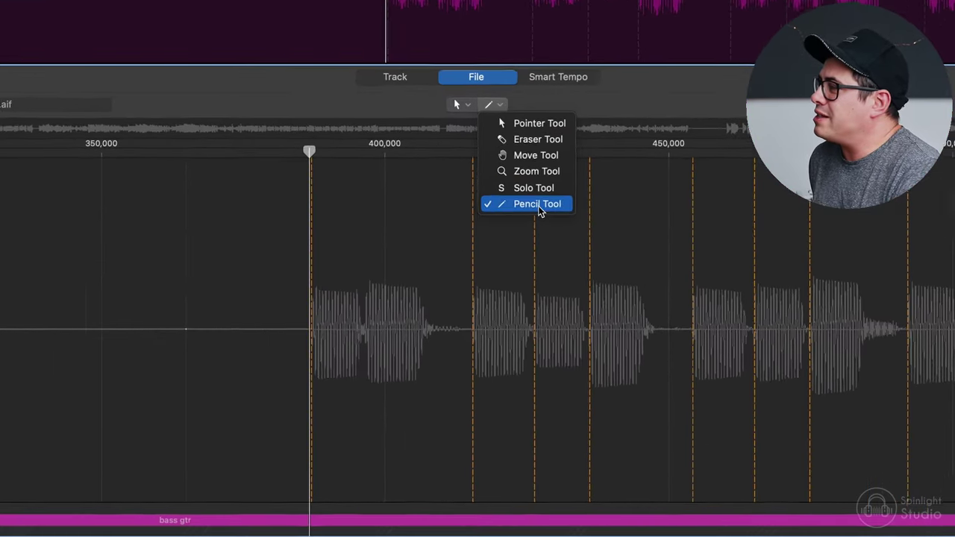
# Add markers at bass note onsets and delete the misplaced one just before sample 550,000.
pyautogui.click(389, 267)
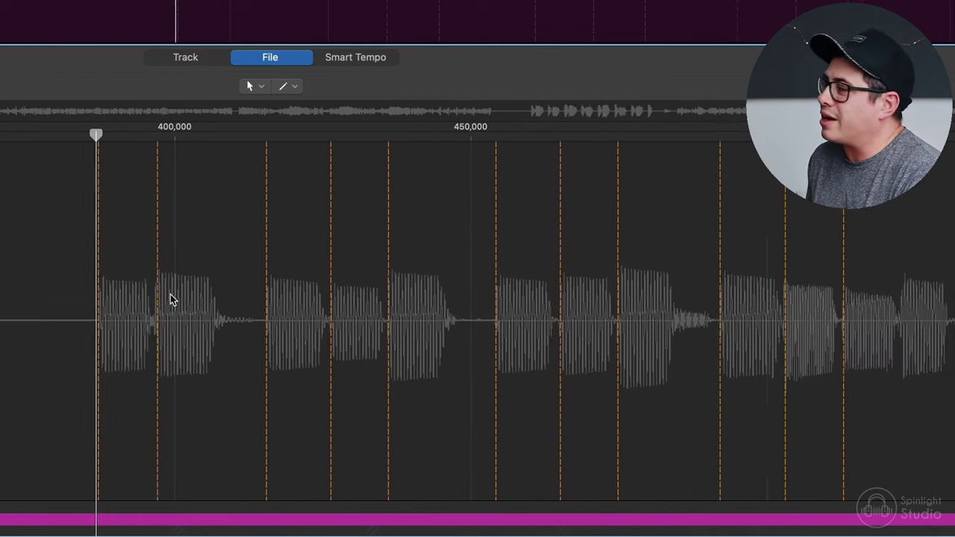
pyautogui.hscroll(5, 494, 308)
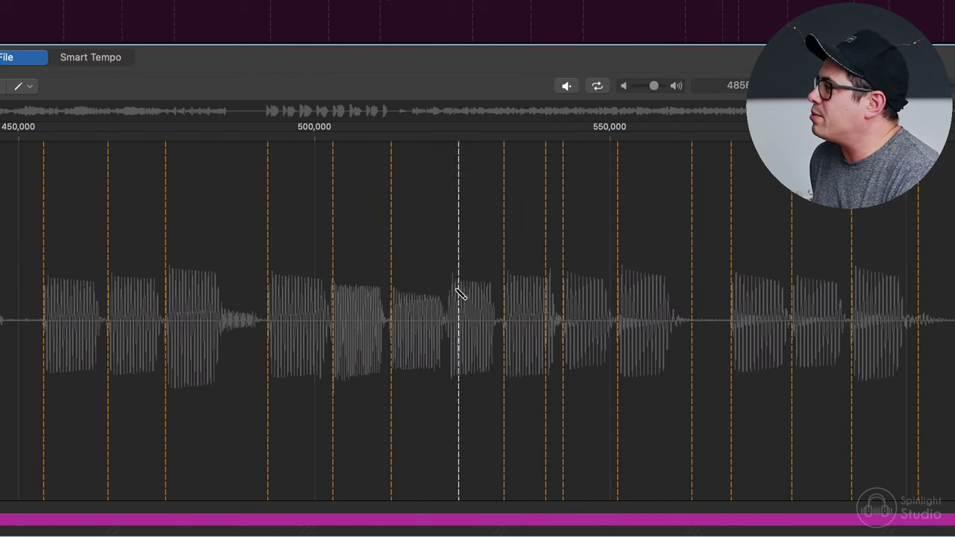
pyautogui.click(452, 293)
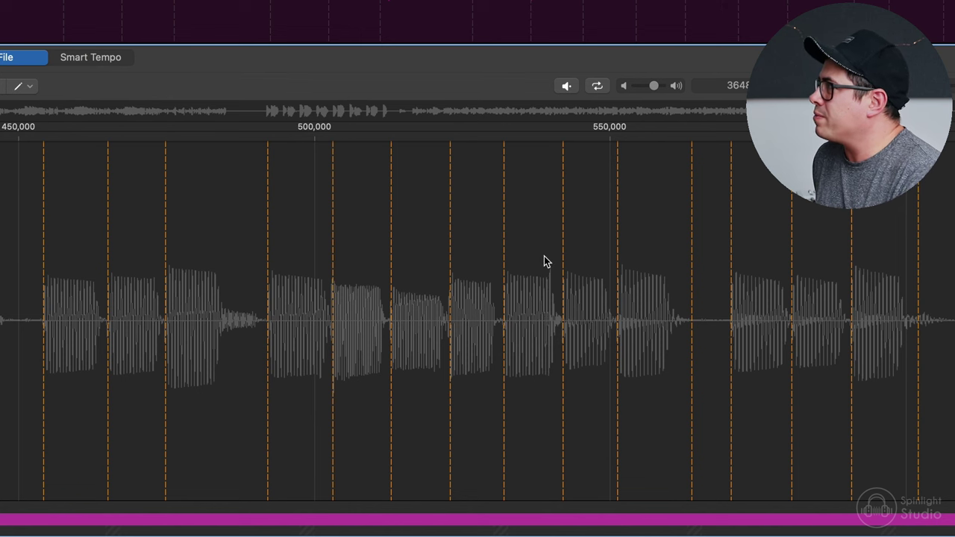
pyautogui.hscroll(10, 543, 261)
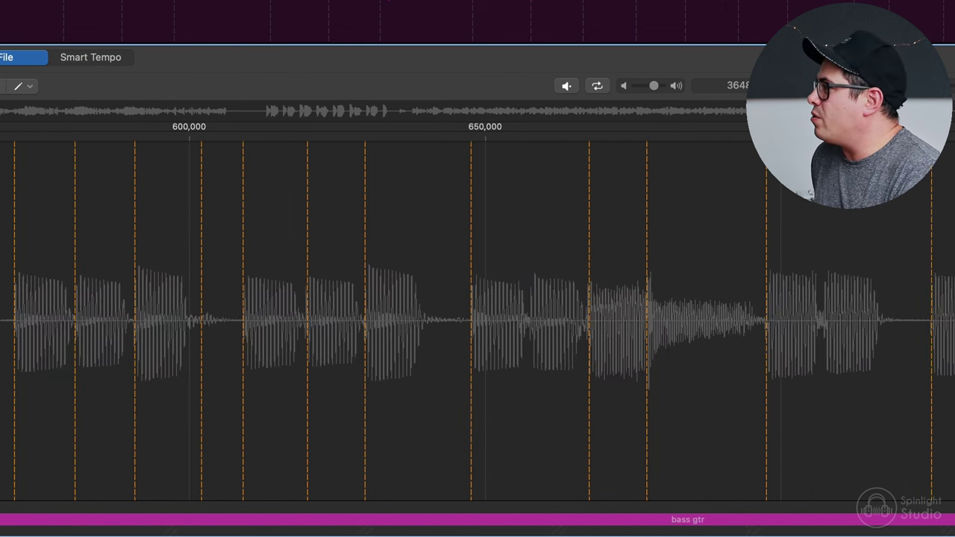
pyautogui.doubleClick(206, 285)
pyautogui.hscroll(10, 251, 298)
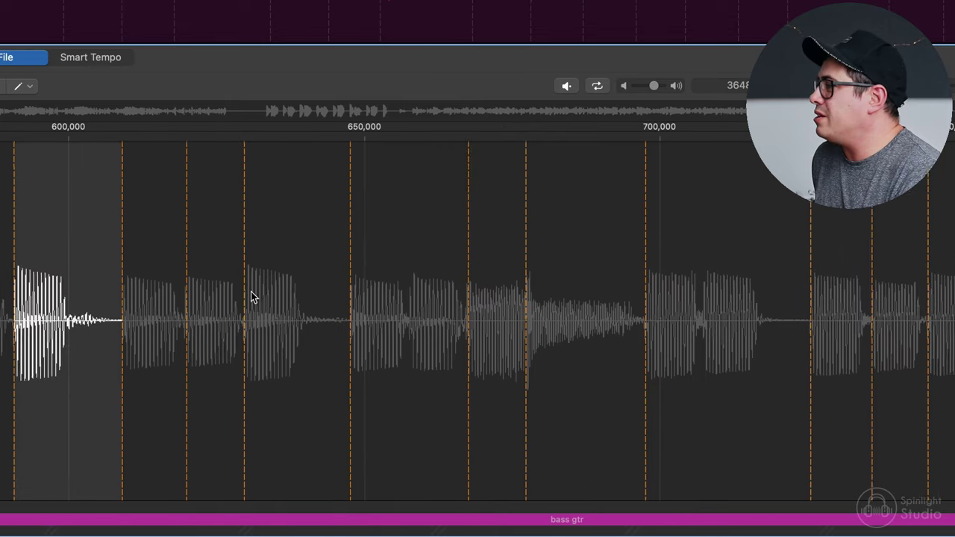
pyautogui.click(221, 285)
pyautogui.hscroll(15, 488, 328)
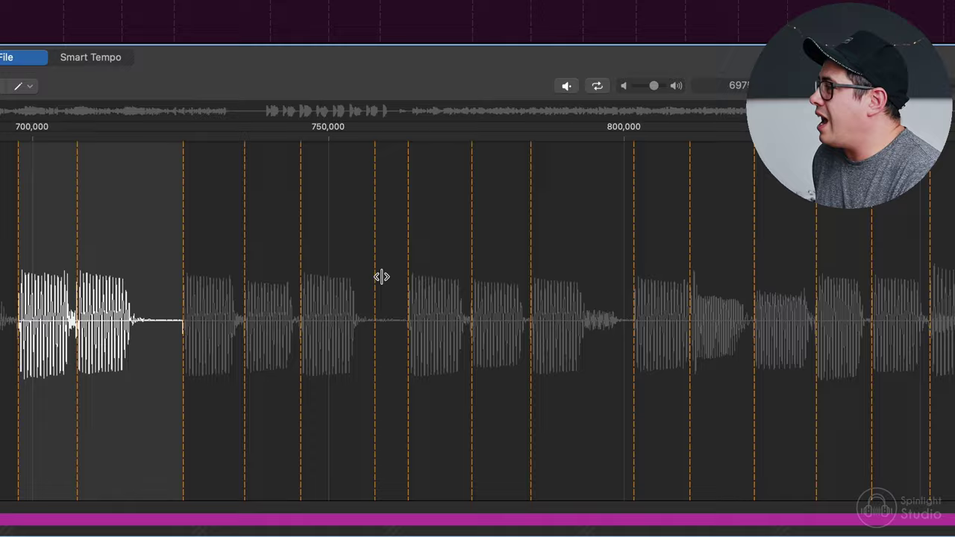
pyautogui.hscroll(15, 381, 275)
pyautogui.hscroll(15, 321, 282)
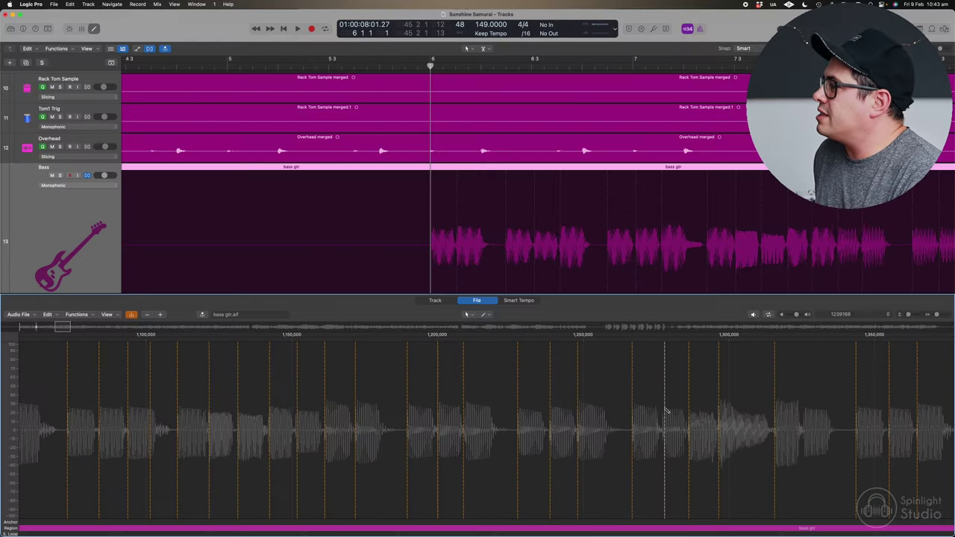
# Show the Inspector, expand the bass gtr Region settings, and reveal the Quantize value list.
pyautogui.hscroll(-15, 663, 408)
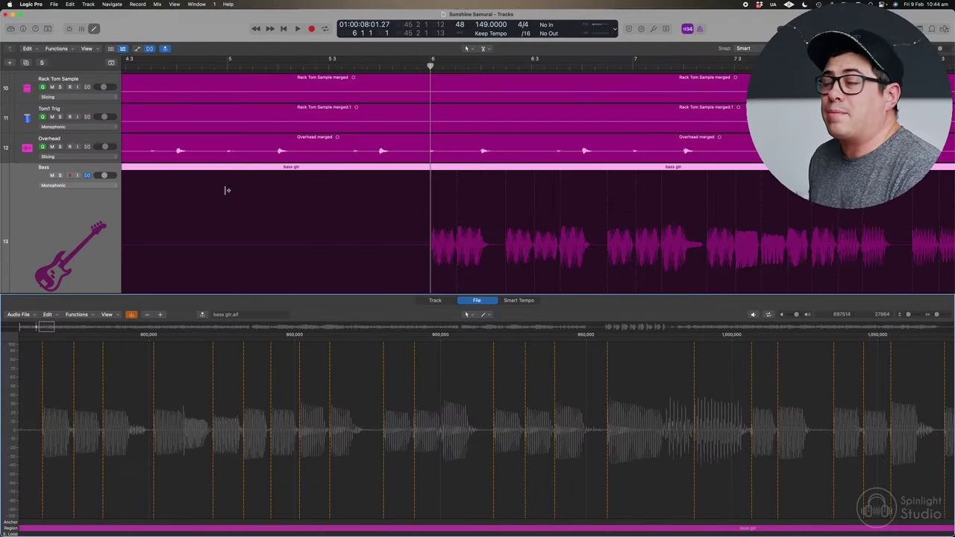
pyautogui.press('i')
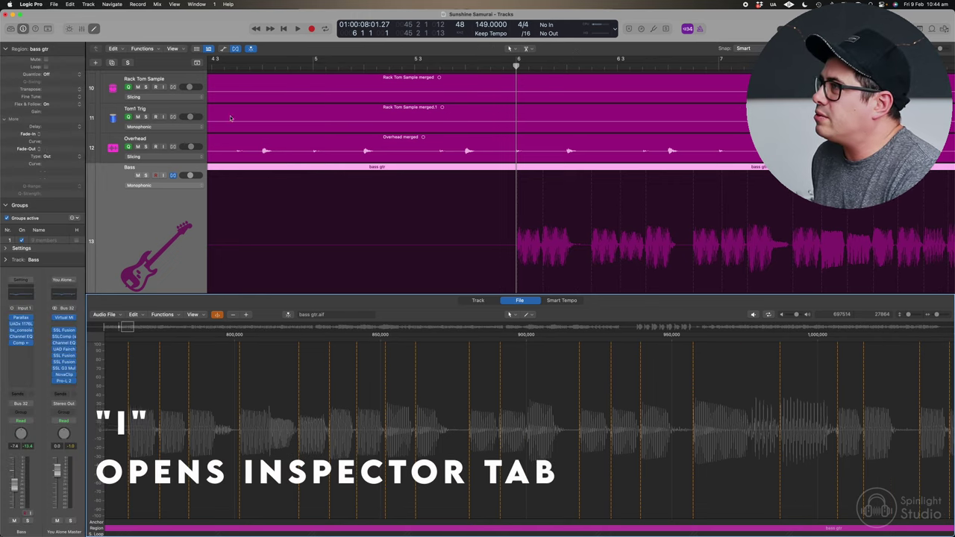
pyautogui.click(466, 162)
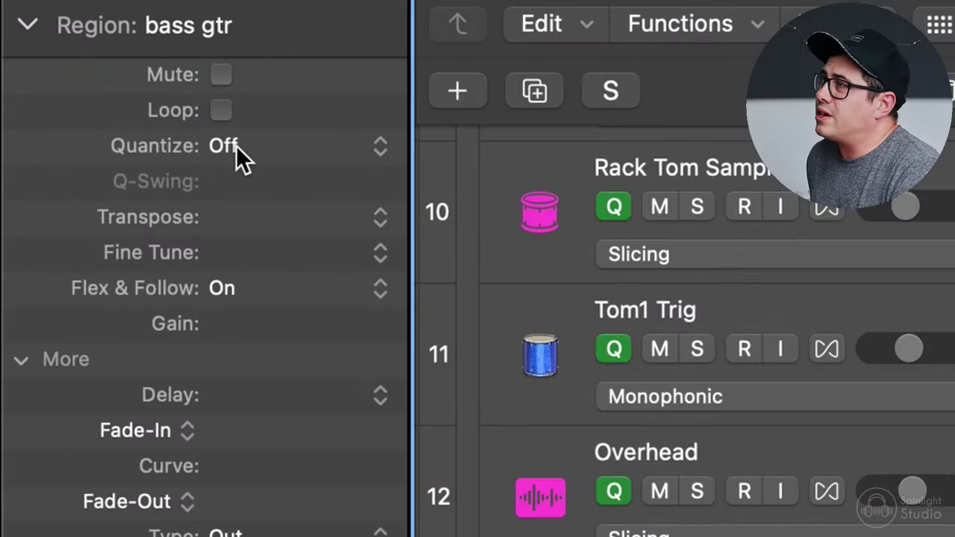
pyautogui.click(69, 29)
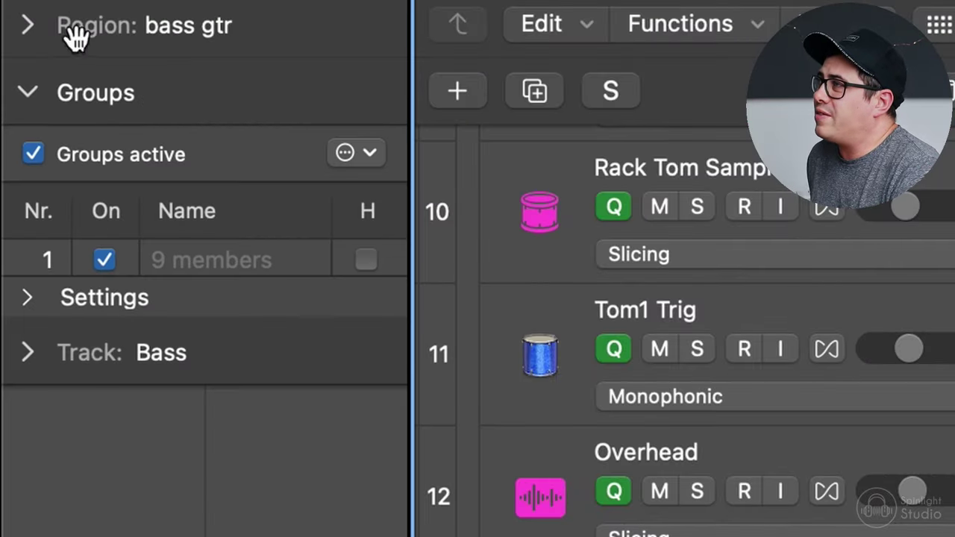
pyautogui.click(27, 29)
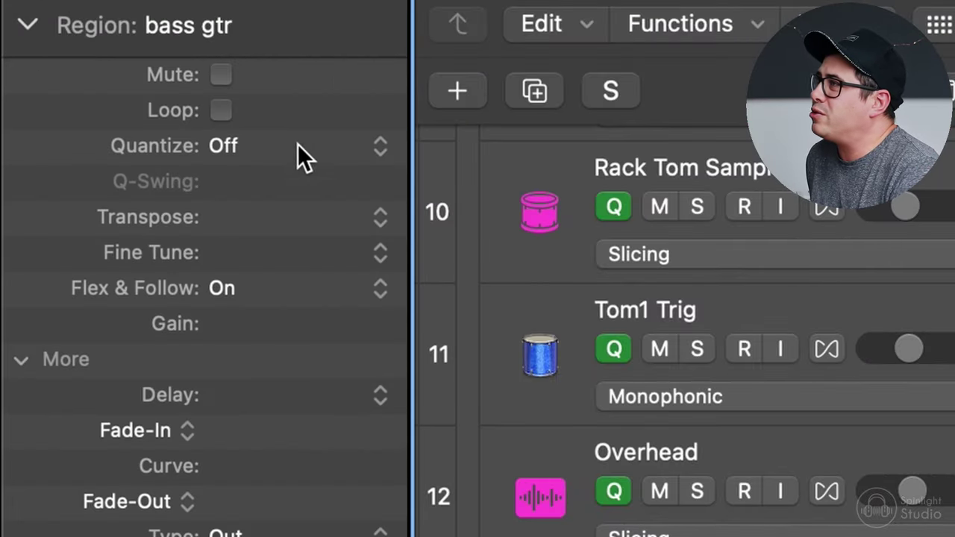
pyautogui.click(244, 145)
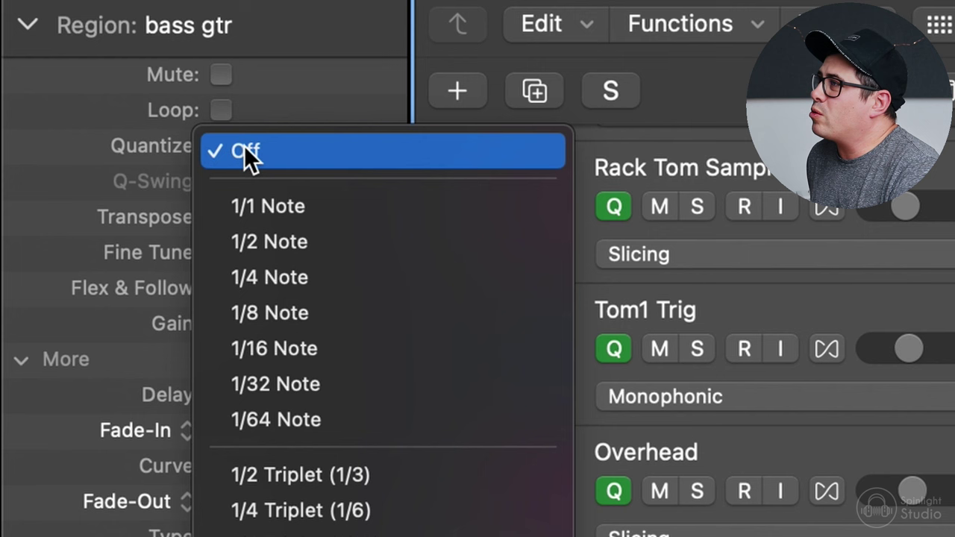
pyautogui.click(335, 310)
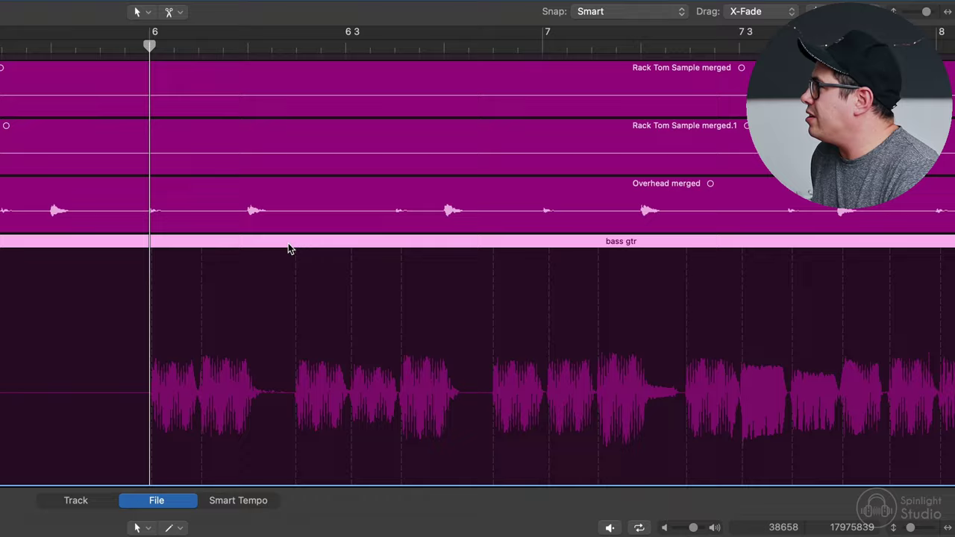
pyautogui.scroll(-10, 290, 248)
pyautogui.hscroll(10, 289, 249)
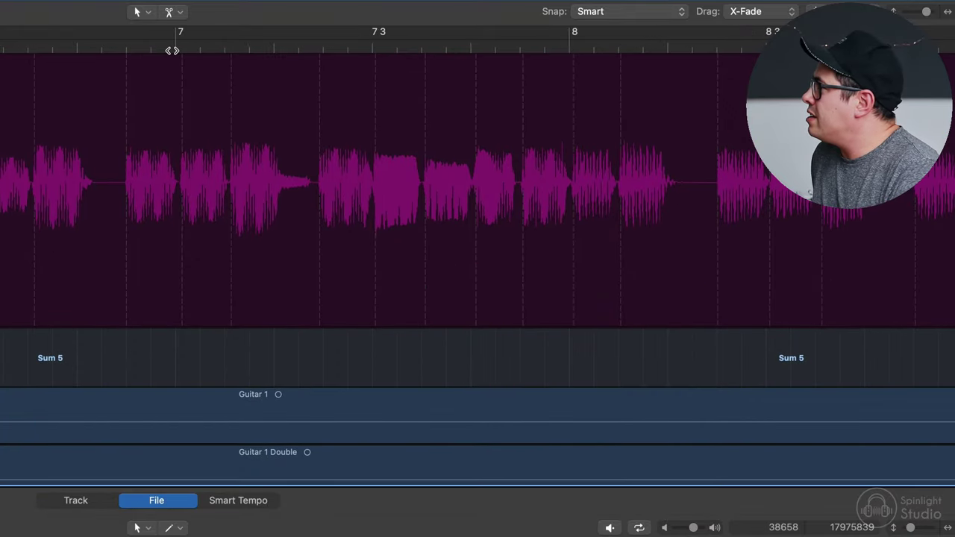
pyautogui.hscroll(10, 279, 50)
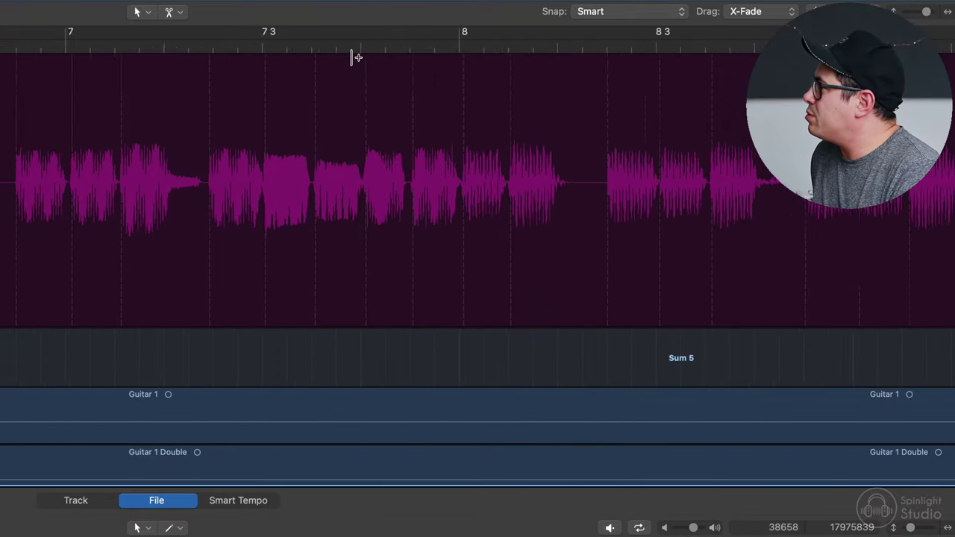
pyautogui.hscroll(20, 355, 85)
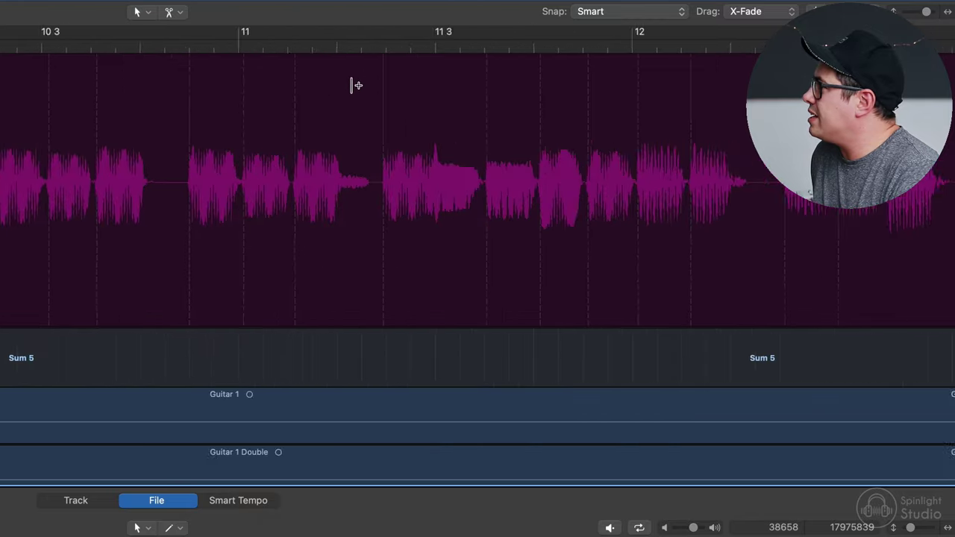
pyautogui.hscroll(20, 351, 86)
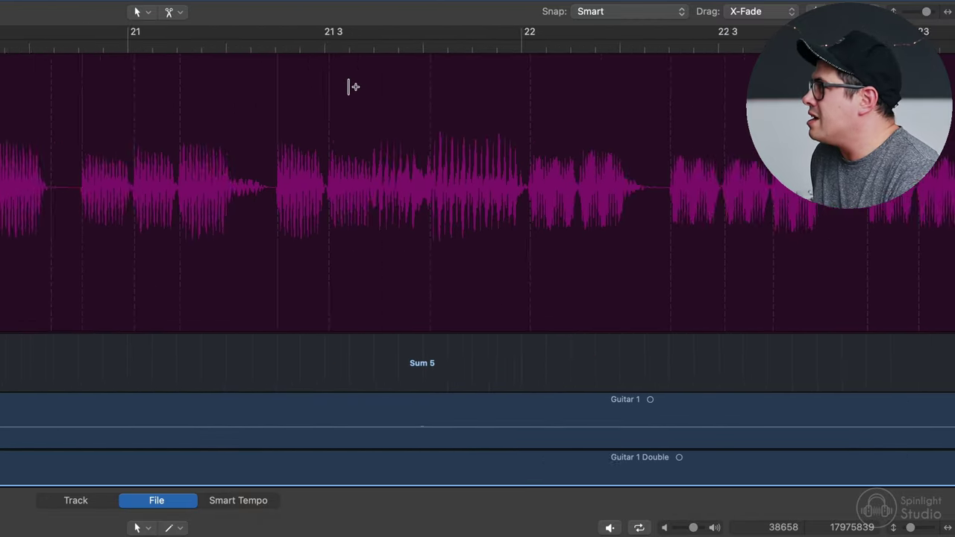
pyautogui.hscroll(10, 354, 86)
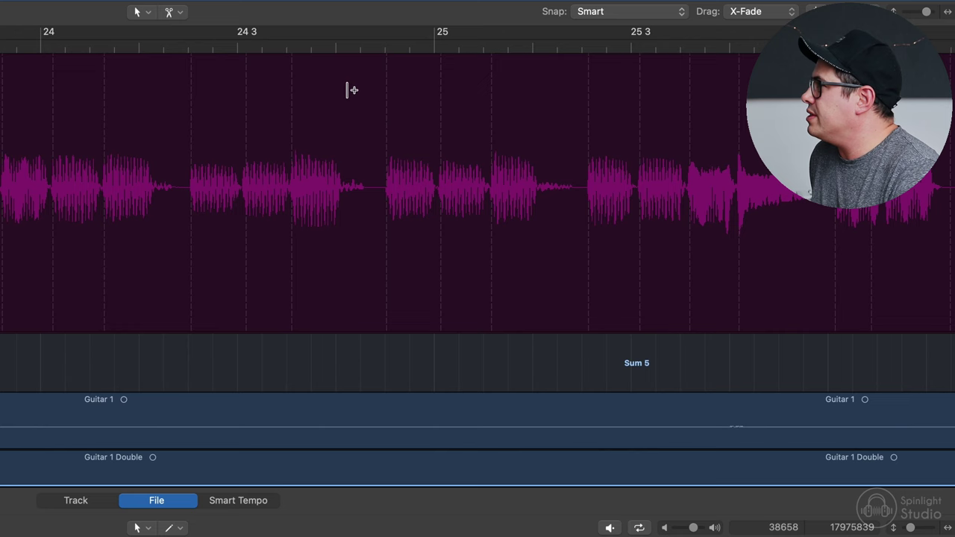
pyautogui.hscroll(1, 351, 90)
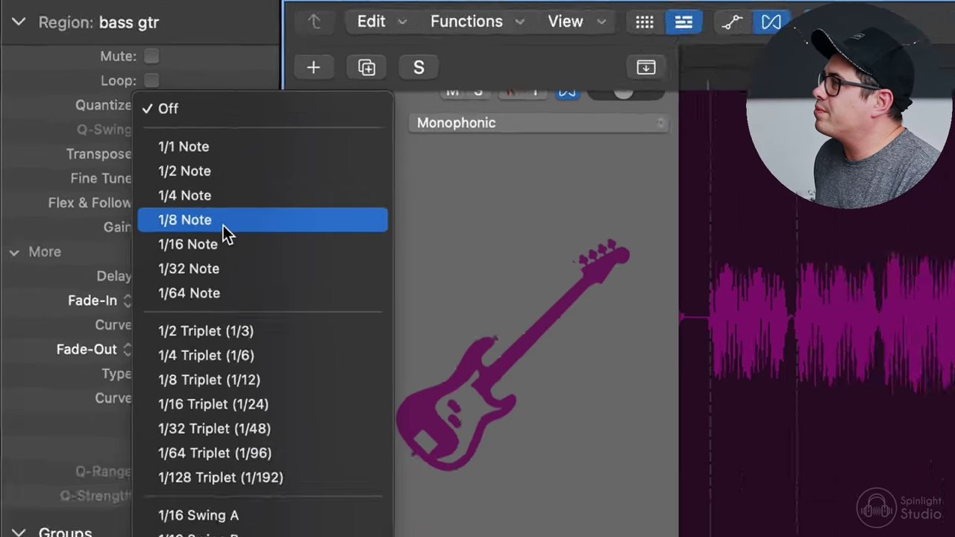
# Apply 1/8 Note quantize to the bass gtr region and enter 80% Q-Strength.
pyautogui.click(265, 264)
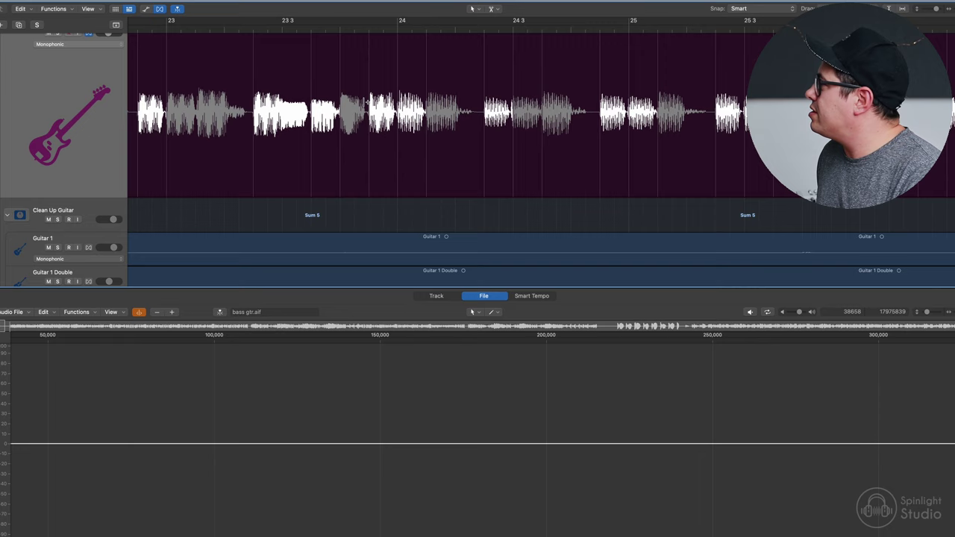
pyautogui.scroll(3, 425, 114)
pyautogui.scroll(-1, 426, 114)
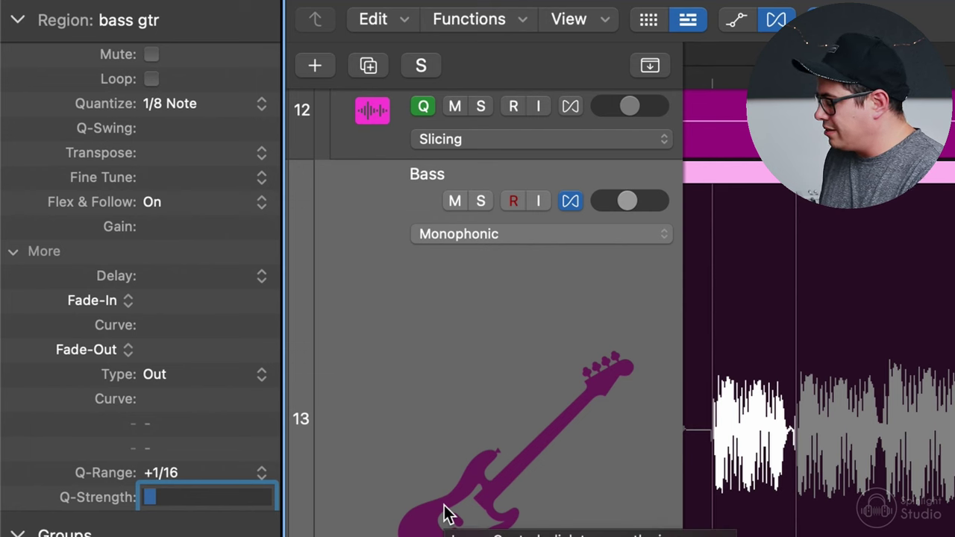
pyautogui.write('80')
pyautogui.press('Return')
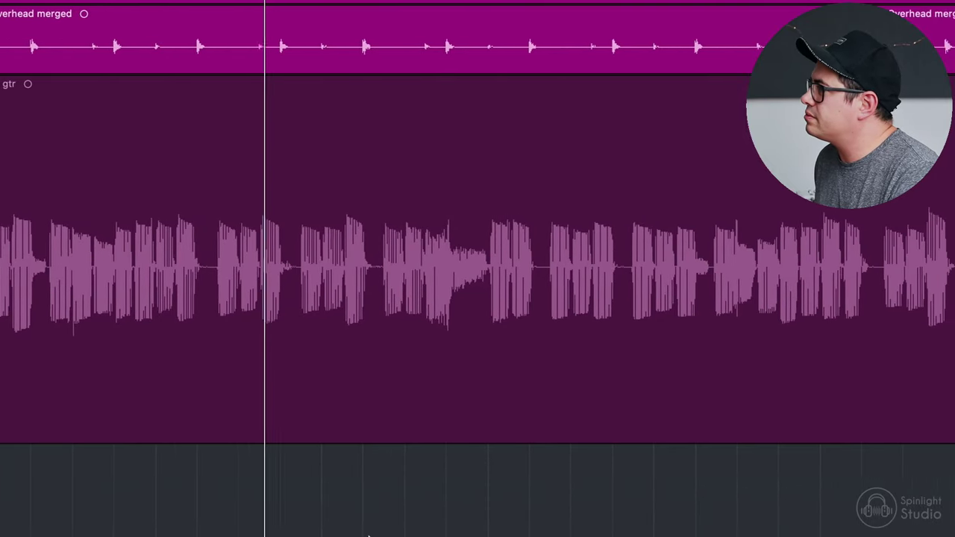
# Play from bar 7 and move the playhead into bar 10 to audition the quantized bass.
pyautogui.scroll(-3, 198, 536)
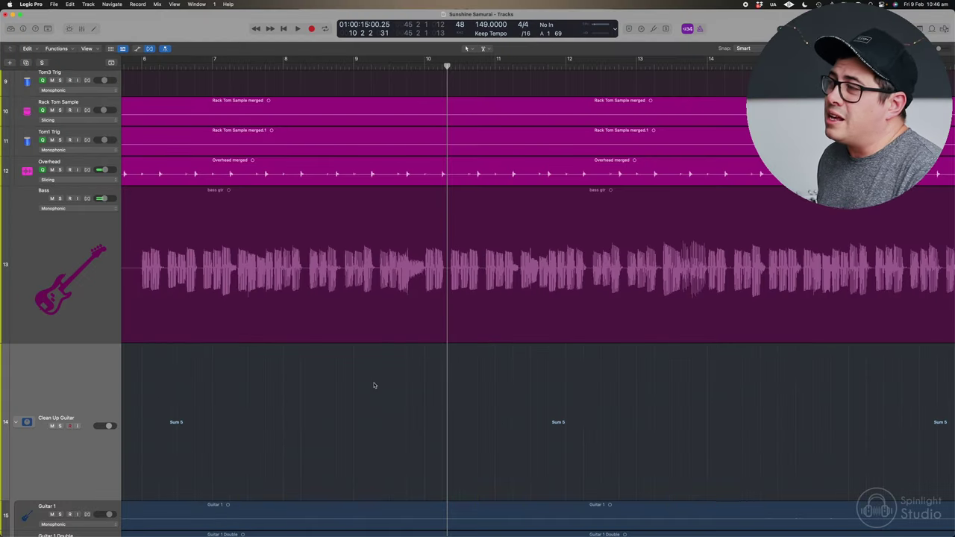
pyautogui.click(222, 59)
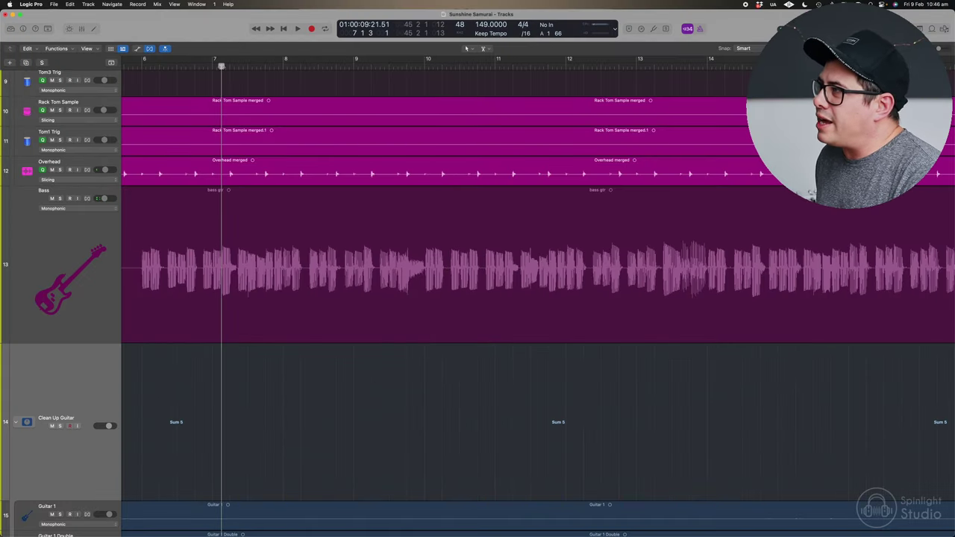
pyautogui.scroll(5, 224, 82)
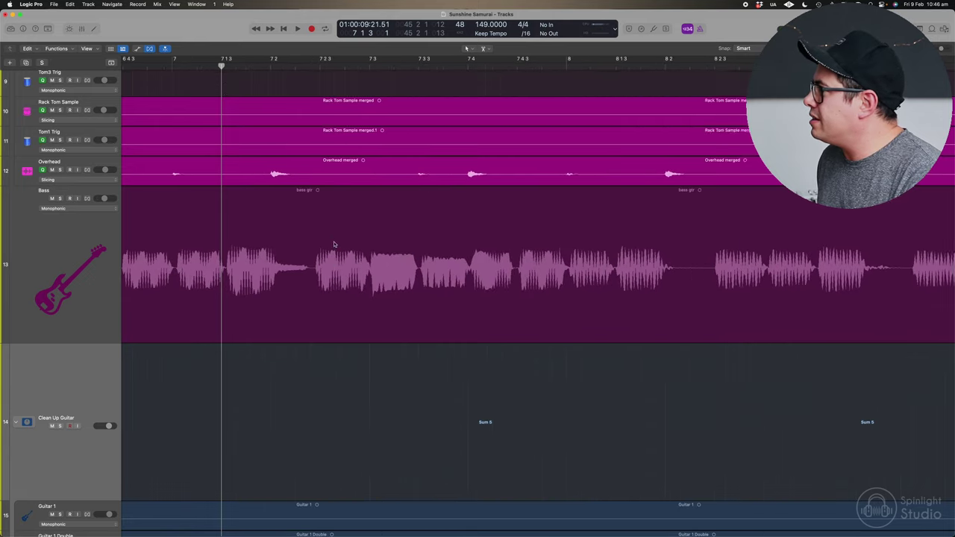
pyautogui.scroll(-5, 330, 241)
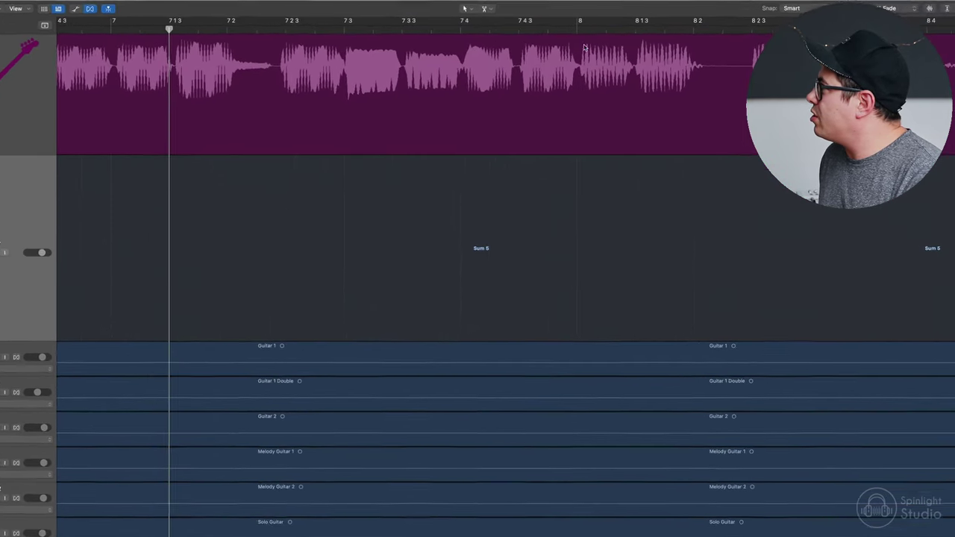
pyautogui.hscroll(10, 733, 43)
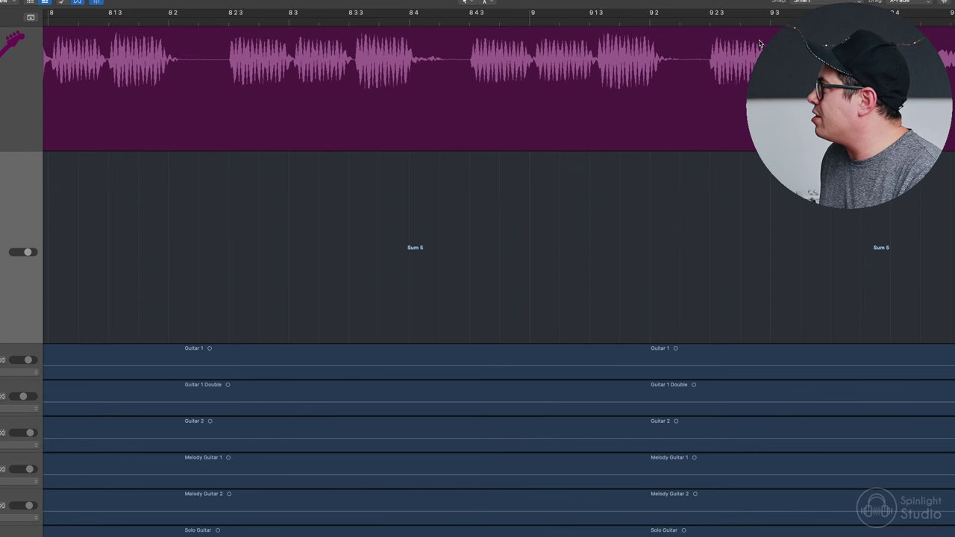
pyautogui.hscroll(12, 733, 44)
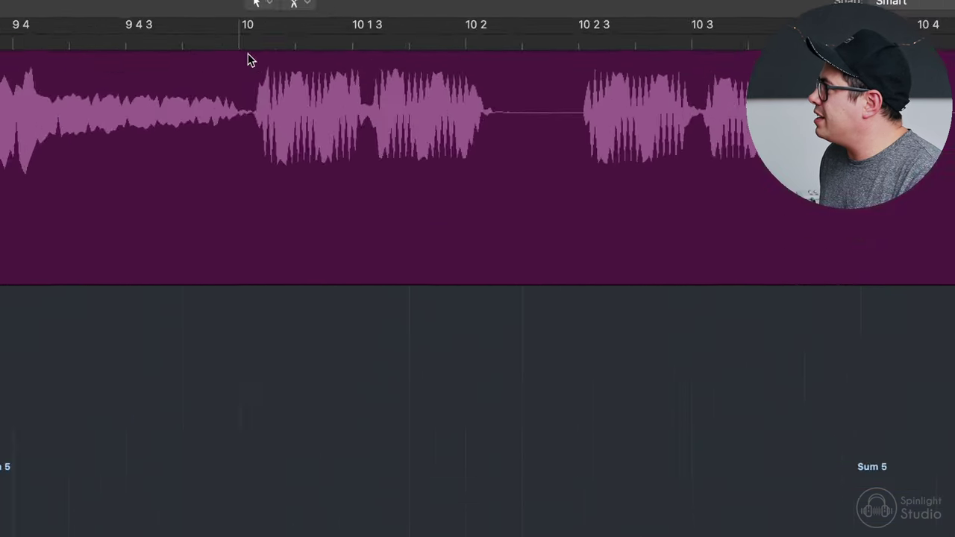
pyautogui.moveTo(597, 19); pyautogui.dragTo(853, 19)
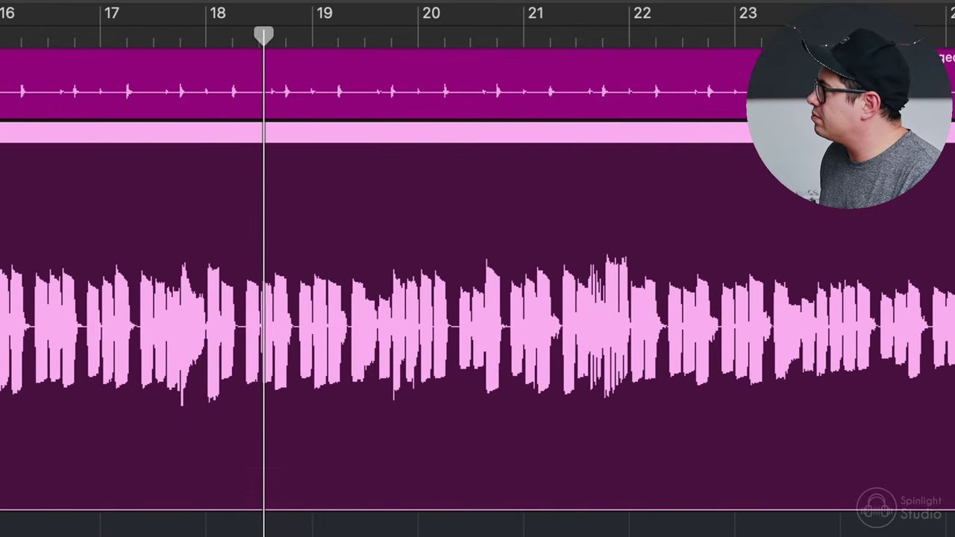
pyautogui.scroll(3, 477, 281)
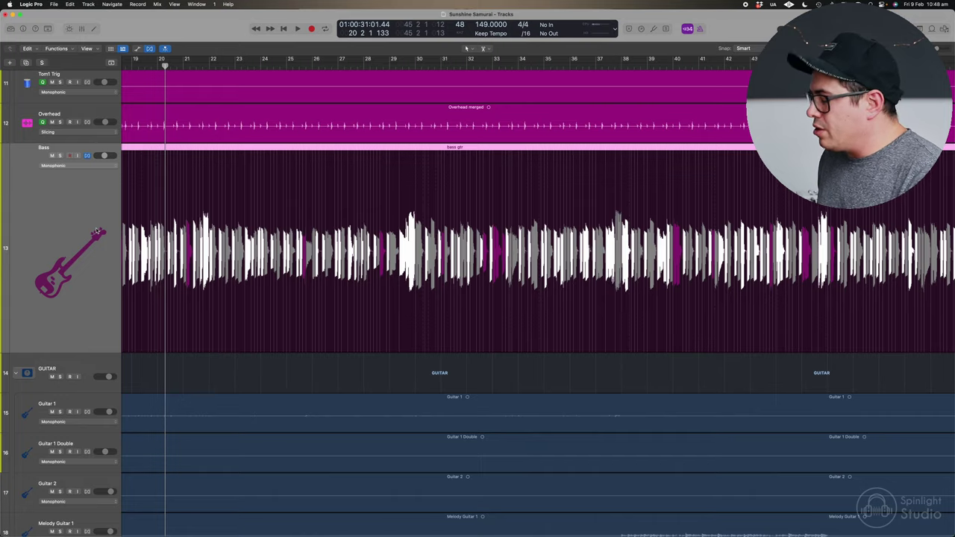
# Check the bass plug-ins in the mixer, then bounce in place as 'bass gtr Flex', bypassing effects.
pyautogui.press('x')
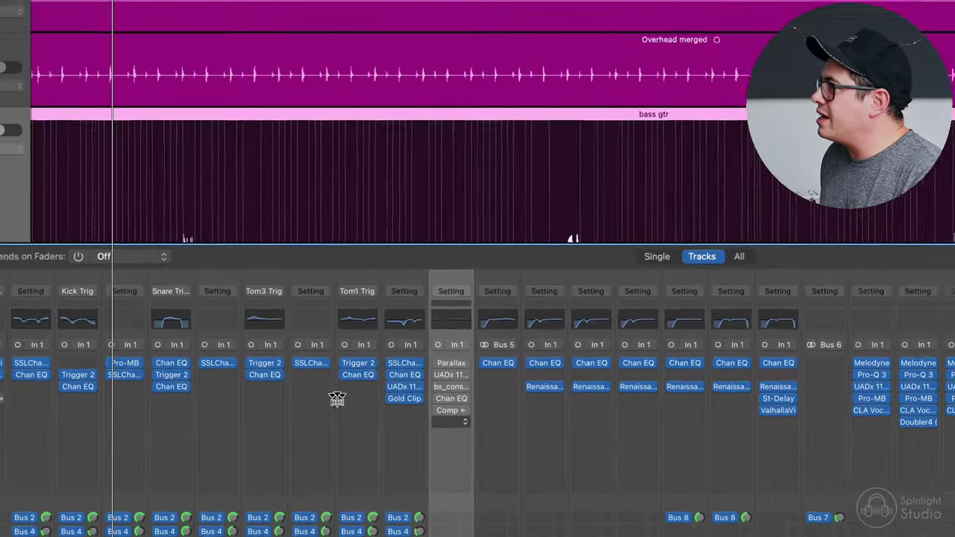
pyautogui.press('x')
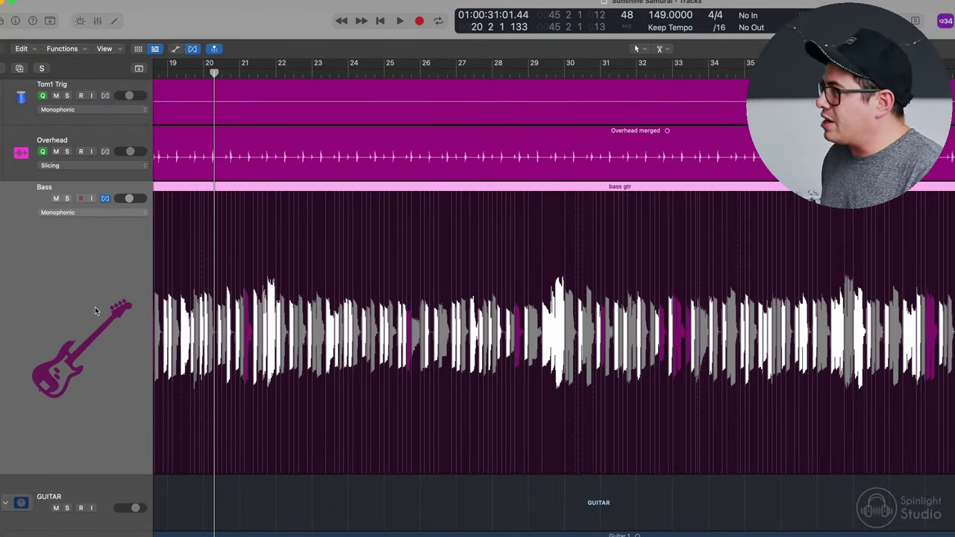
pyautogui.hotkey('ctrl', 'b')
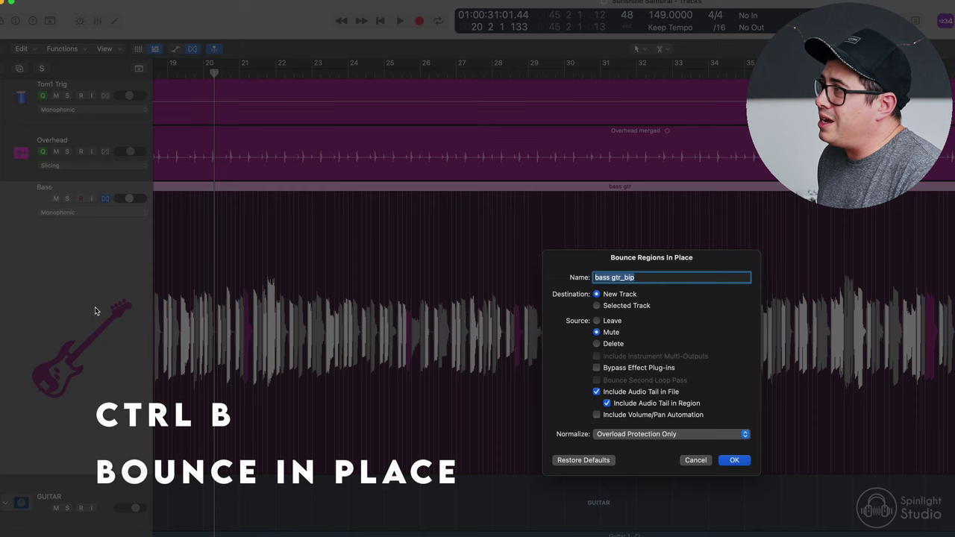
pyautogui.press('Right')
pyautogui.press('BackSpace')
pyautogui.press('BackSpace')
pyautogui.press('BackSpace')
pyautogui.press('BackSpace')
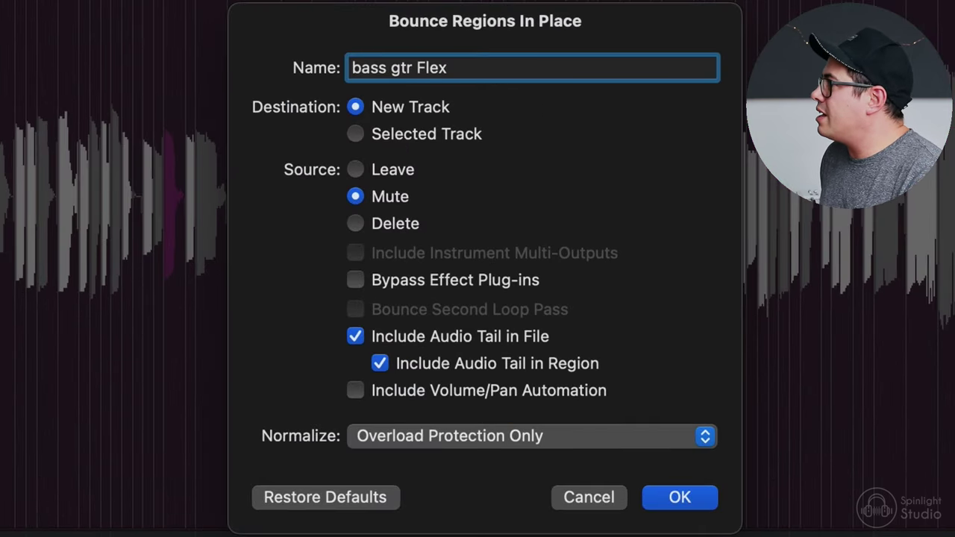
pyautogui.click(415, 285)
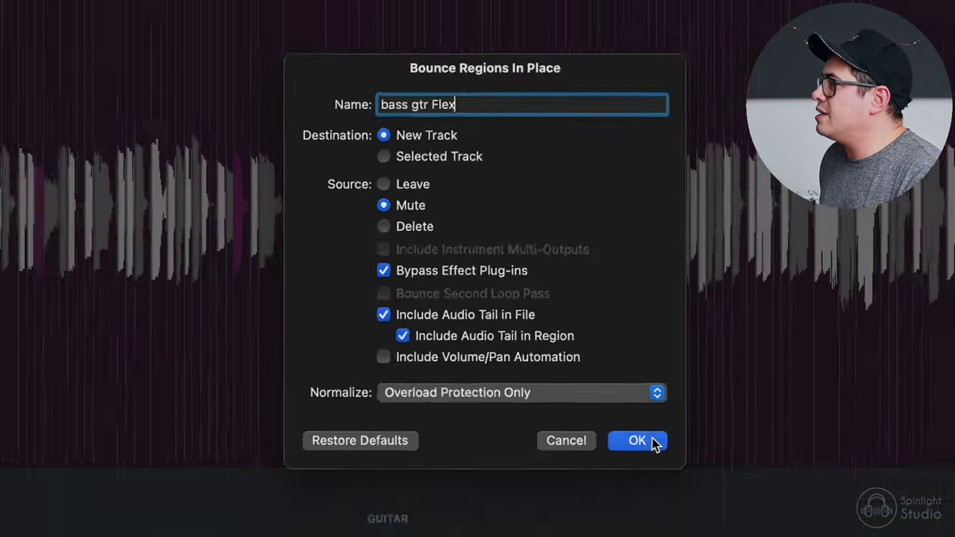
pyautogui.click(701, 500)
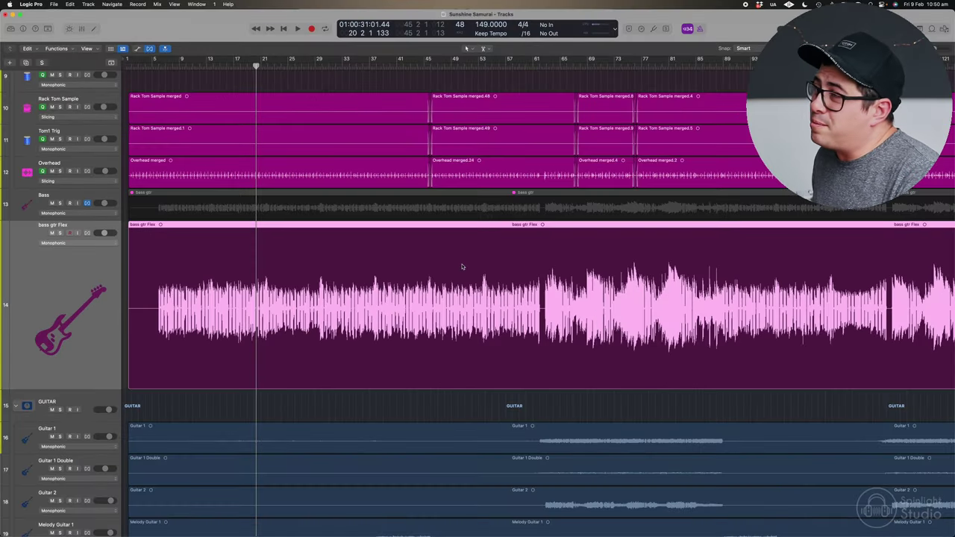
# Select the original Bass track once the bounce finishes.
pyautogui.click(69, 202)
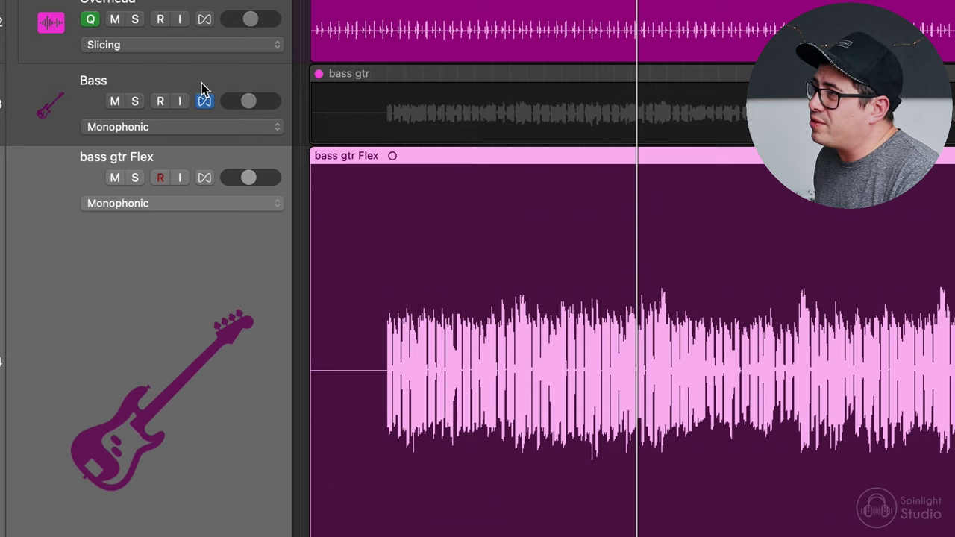
# Turn off flex on the original Bass track, hide it, and restore bass gtr Flex's height.
pyautogui.click(202, 88)
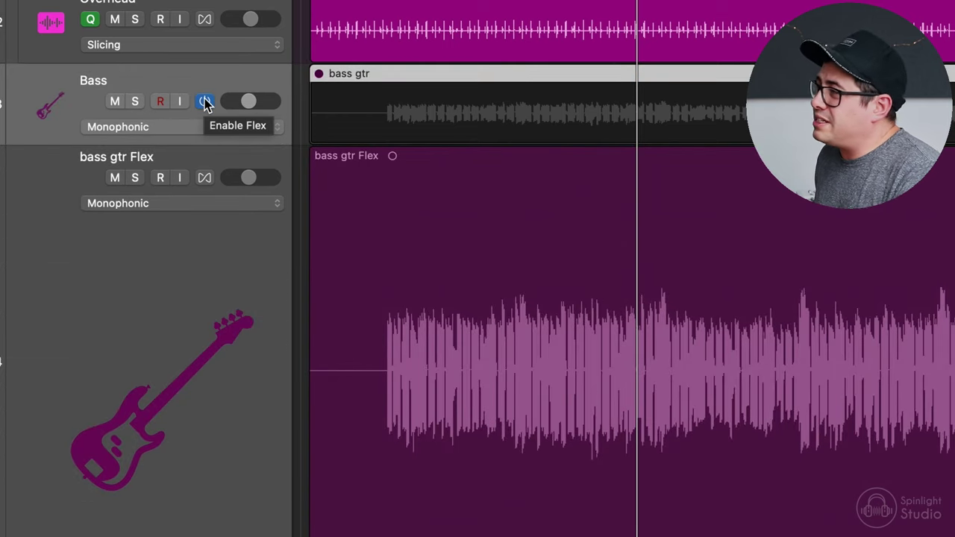
pyautogui.click(205, 103)
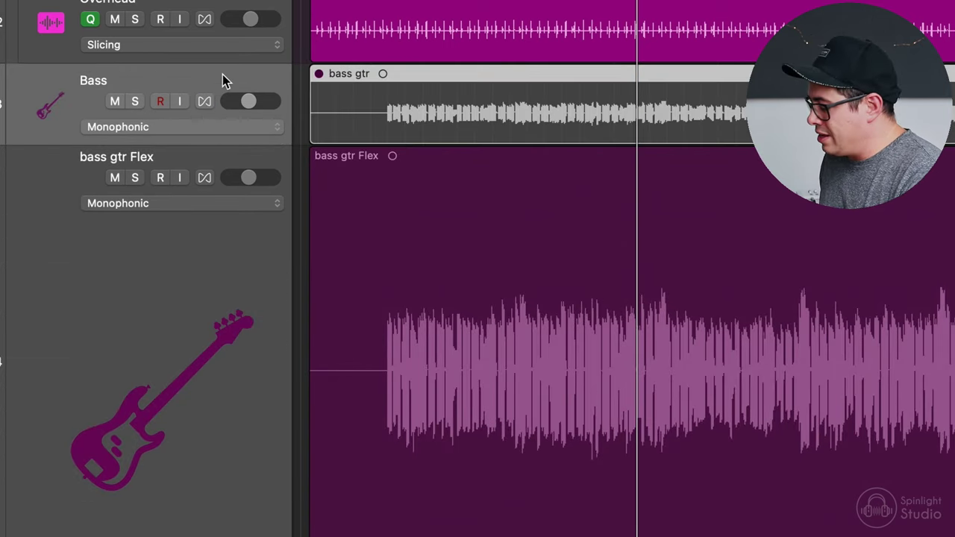
pyautogui.press('h')
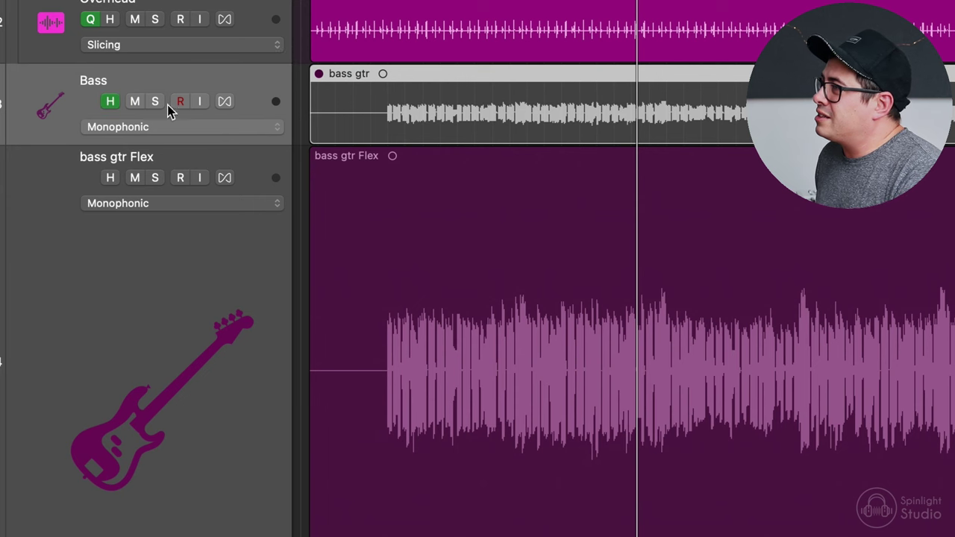
pyautogui.press('h')
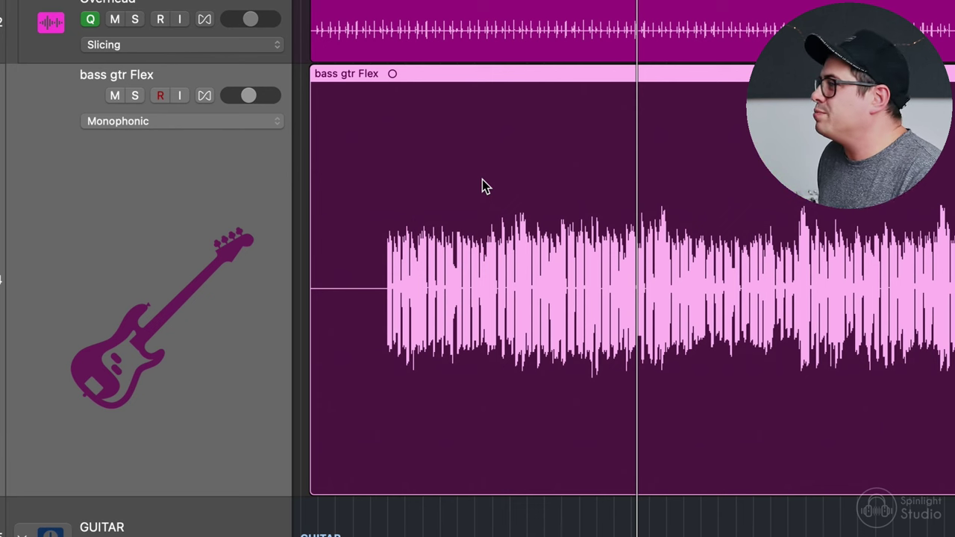
pyautogui.hotkey('ctrl', 'z')
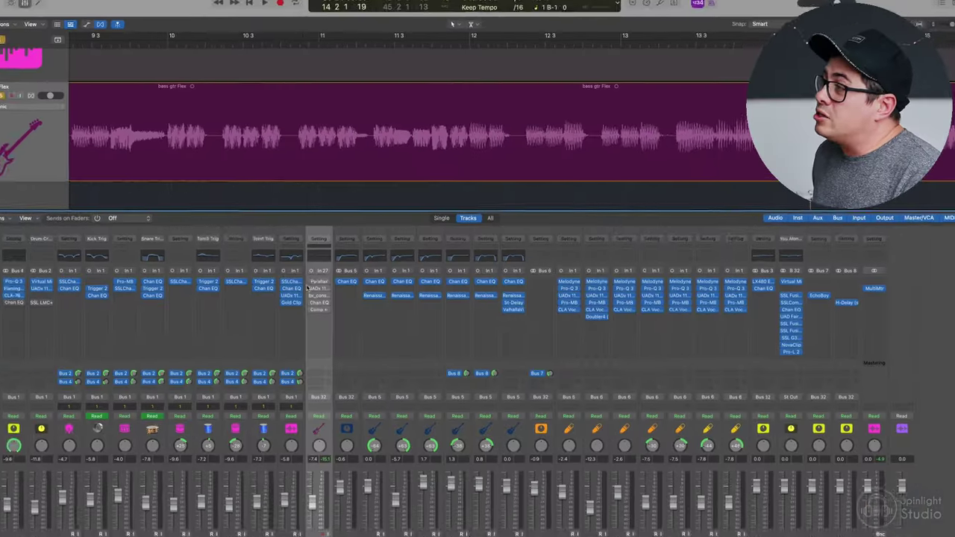
pyautogui.click(318, 283)
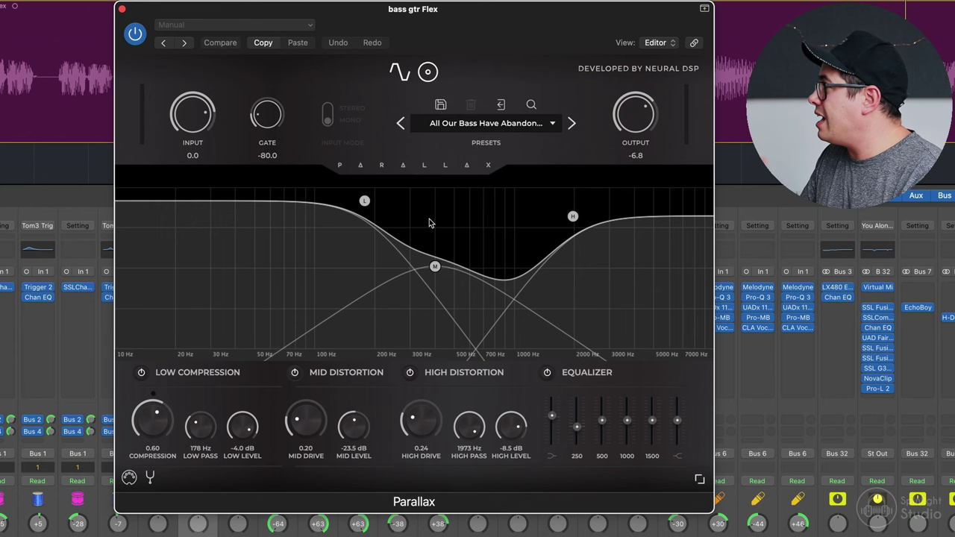
pyautogui.click(457, 125)
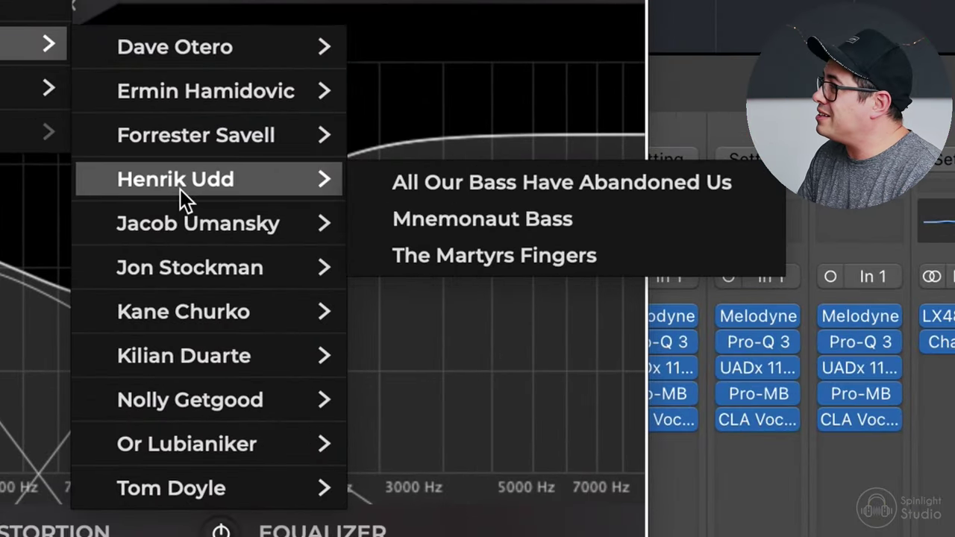
pyautogui.click(485, 182)
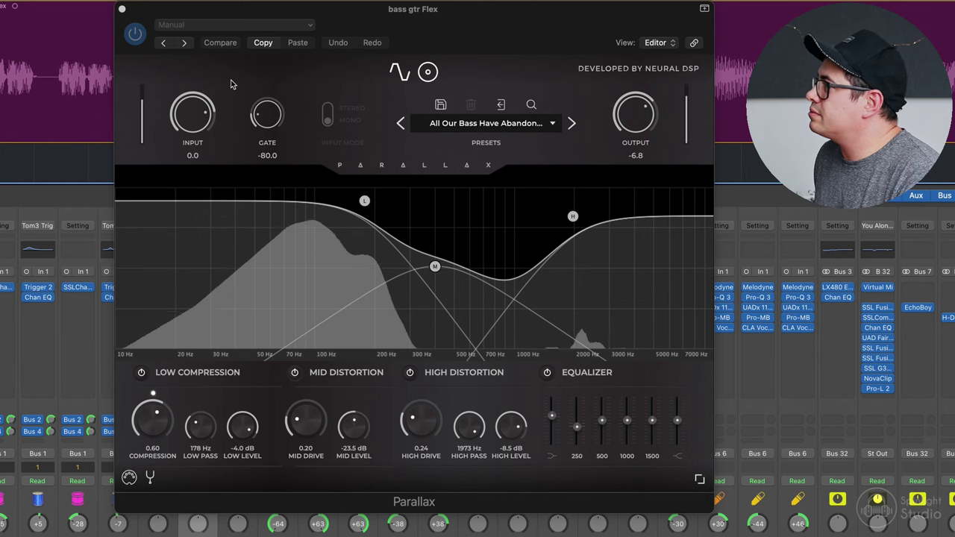
pyautogui.click(136, 35)
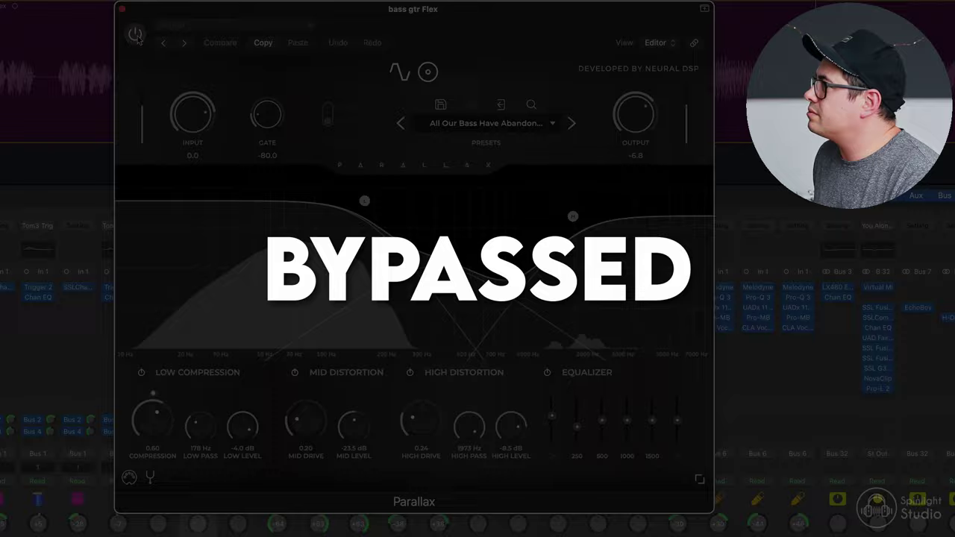
pyautogui.click(136, 35)
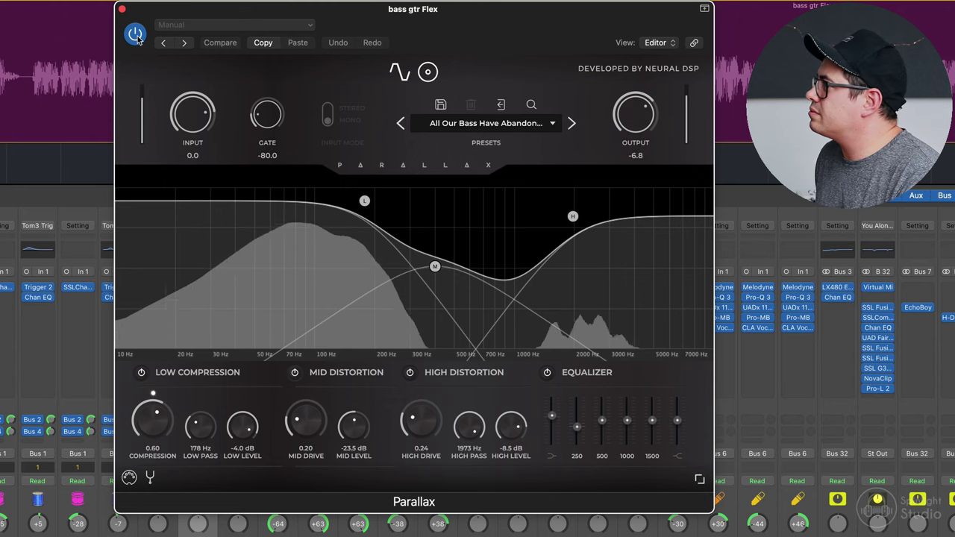
pyautogui.click(135, 35)
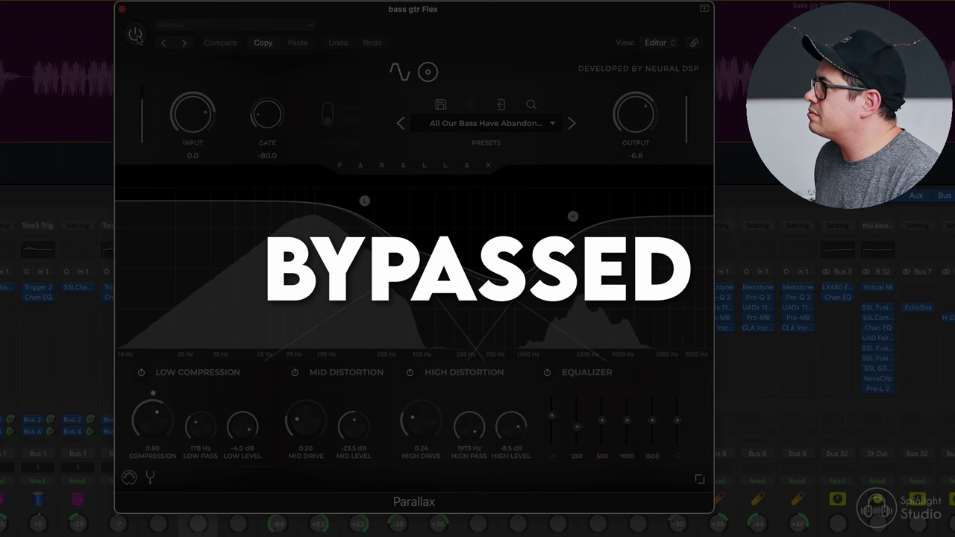
pyautogui.click(135, 35)
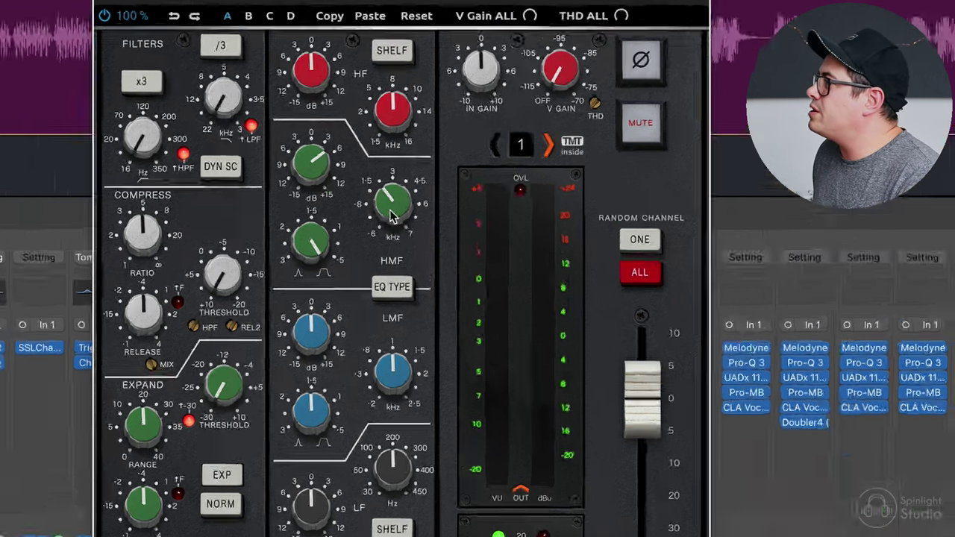
# A/B the bx_console SSL 4000 E strip by bypassing and re-enabling it twice, leaving it active.
pyautogui.moveTo(375, 189)
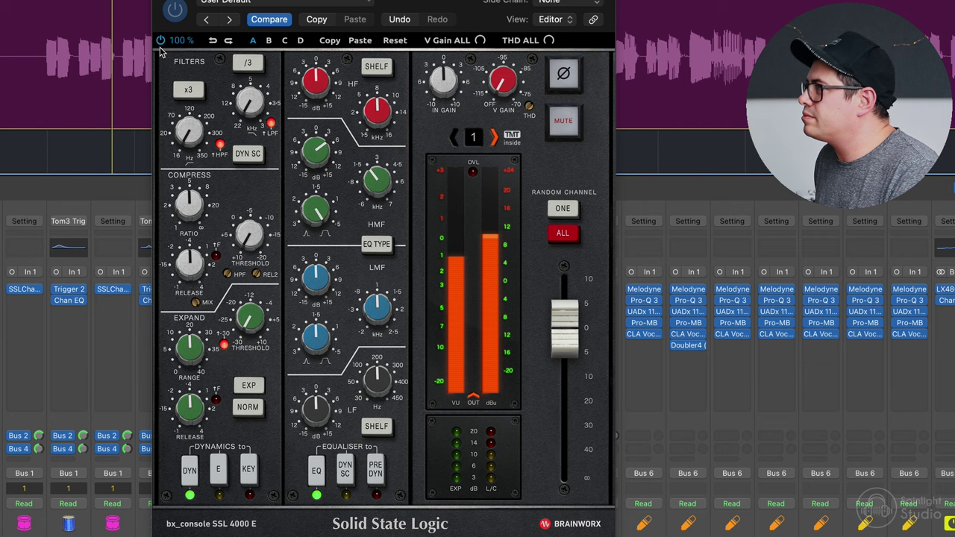
pyautogui.click(160, 42)
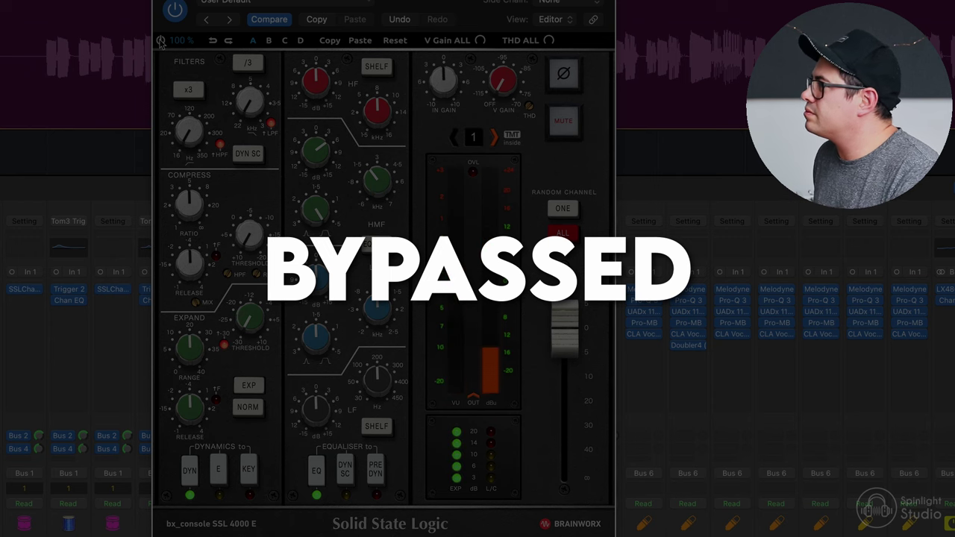
pyautogui.click(161, 42)
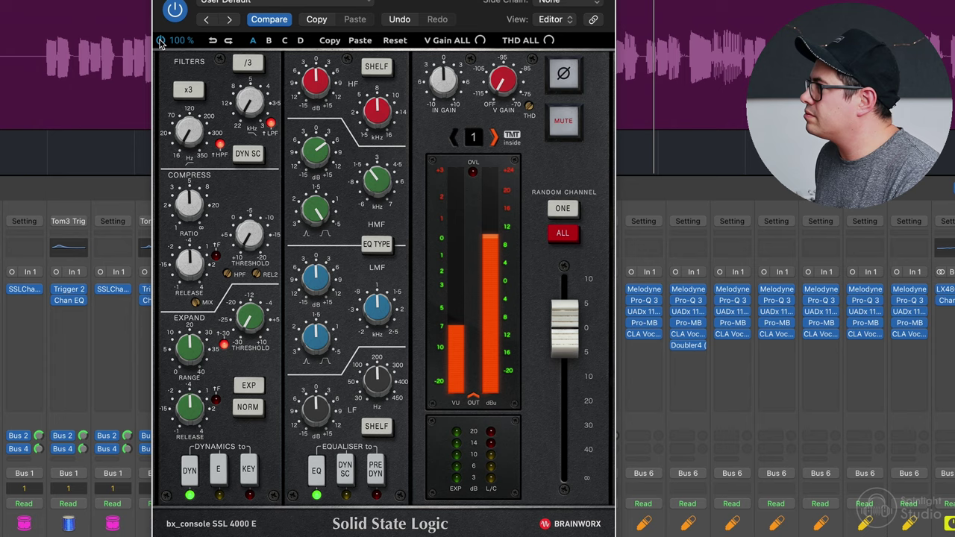
pyautogui.click(160, 41)
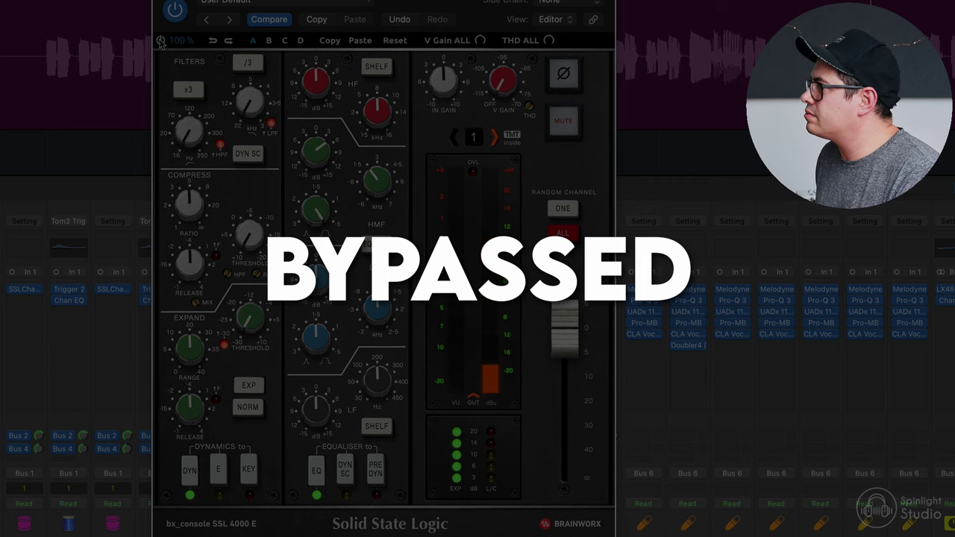
pyautogui.click(161, 42)
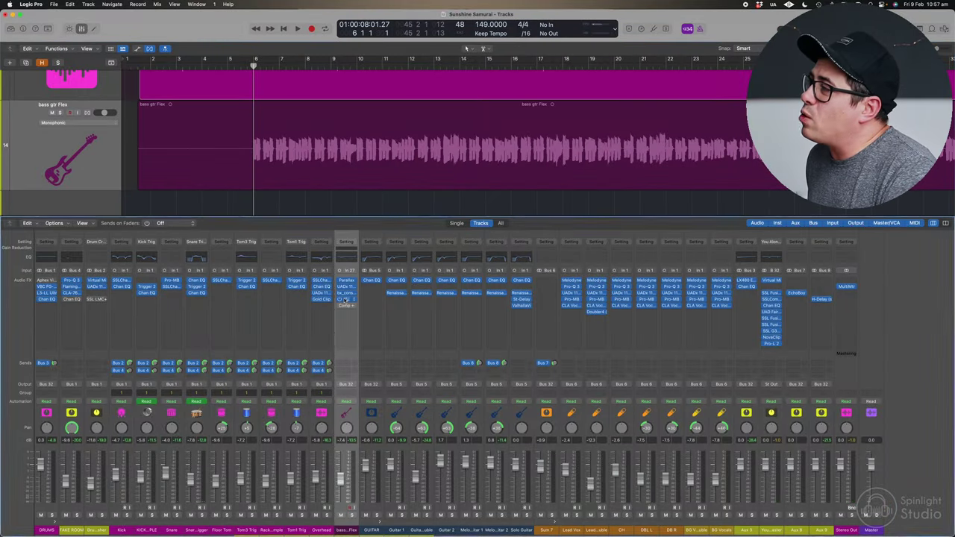
# Bring up the bass gtr Flex Channel EQ showing its -1.8 dB dip at 91.5 Hz.
pyautogui.click(347, 299)
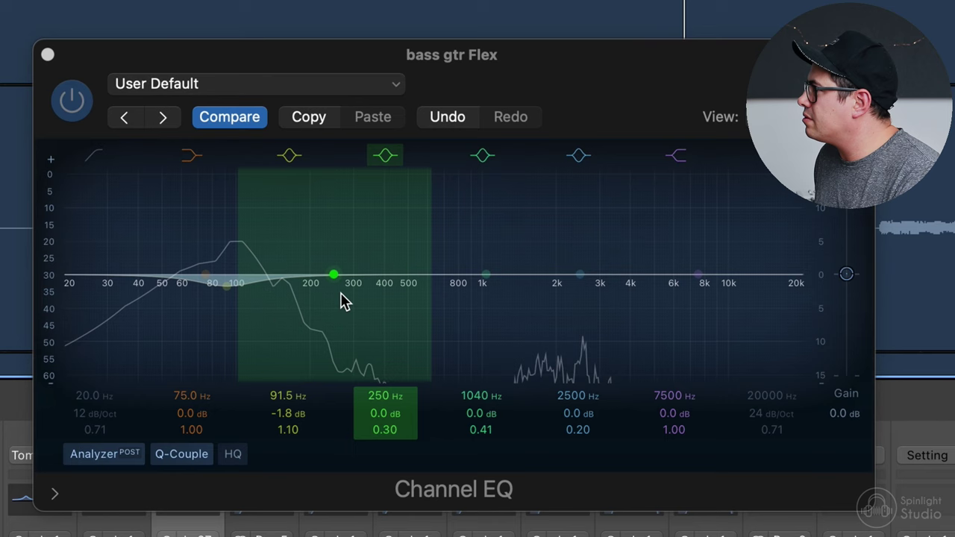
# A/B the -1.8 dB cut at 91.5 Hz by toggling that EQ band off and on twice.
pyautogui.click(288, 157)
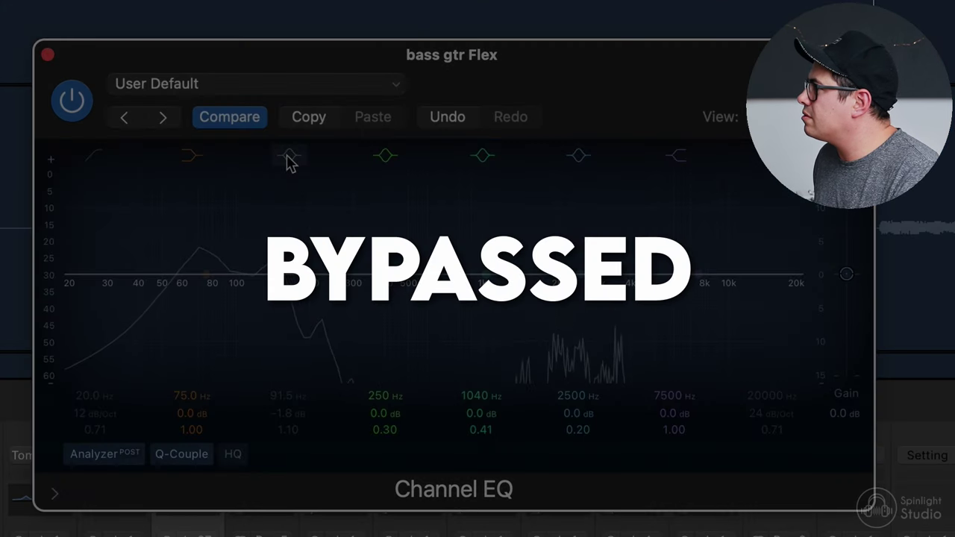
pyautogui.click(288, 156)
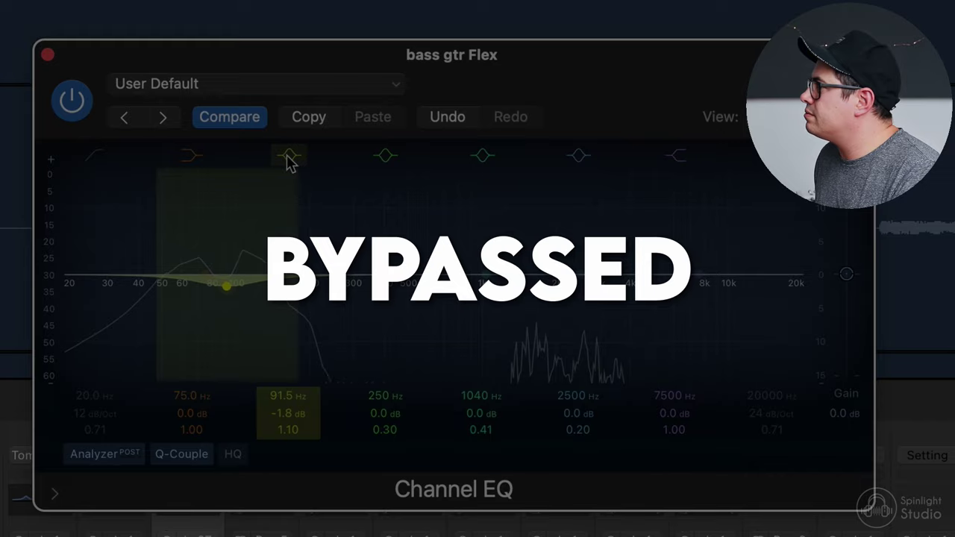
pyautogui.click(288, 157)
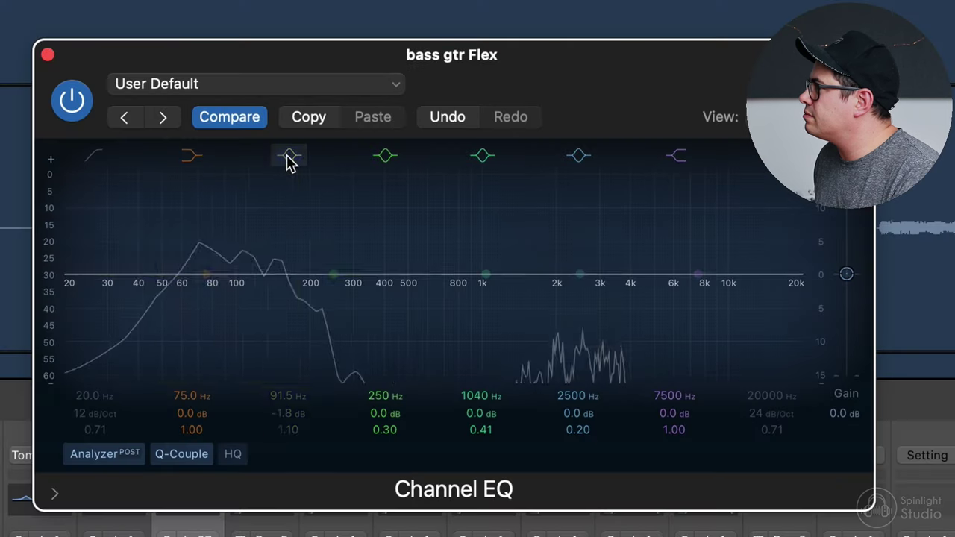
pyautogui.click(288, 156)
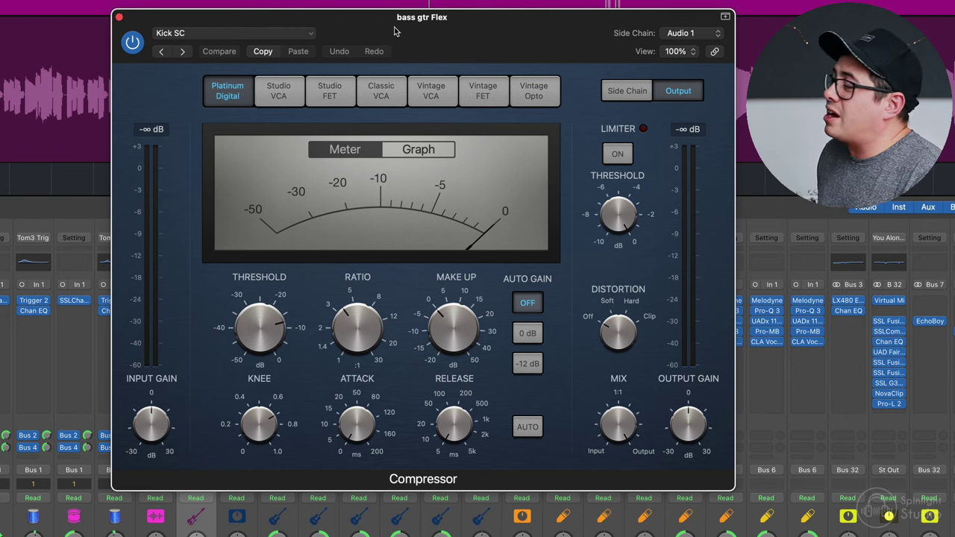
pyautogui.click(182, 52)
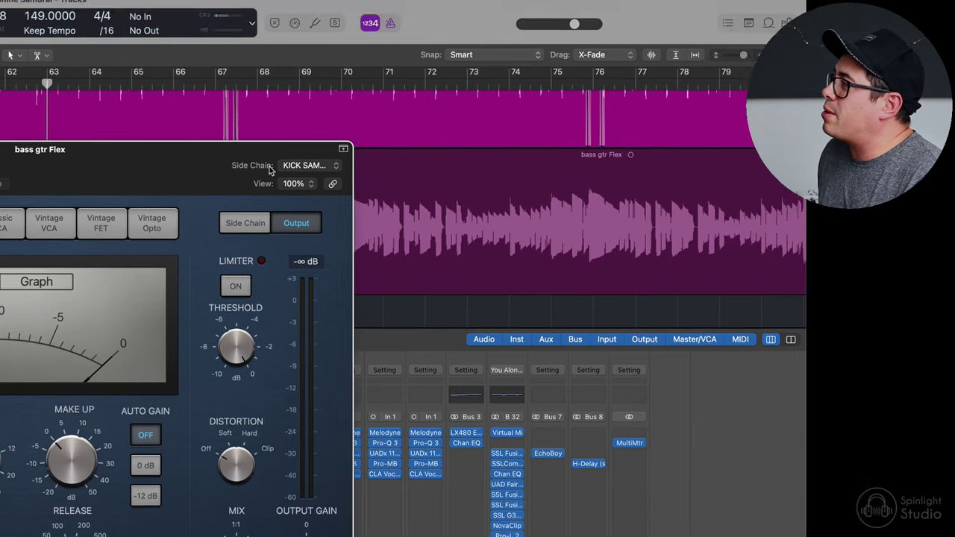
# Set the bass Compressor's side chain to KICK SAMPLE (Audio 1) and its threshold to -14.0 dB.
pyautogui.click(690, 33)
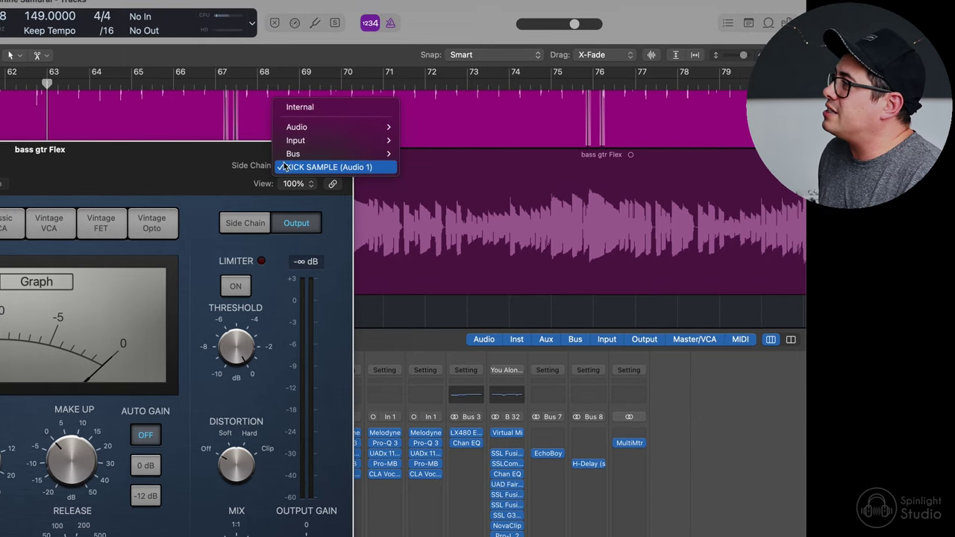
pyautogui.moveTo(707, 0)
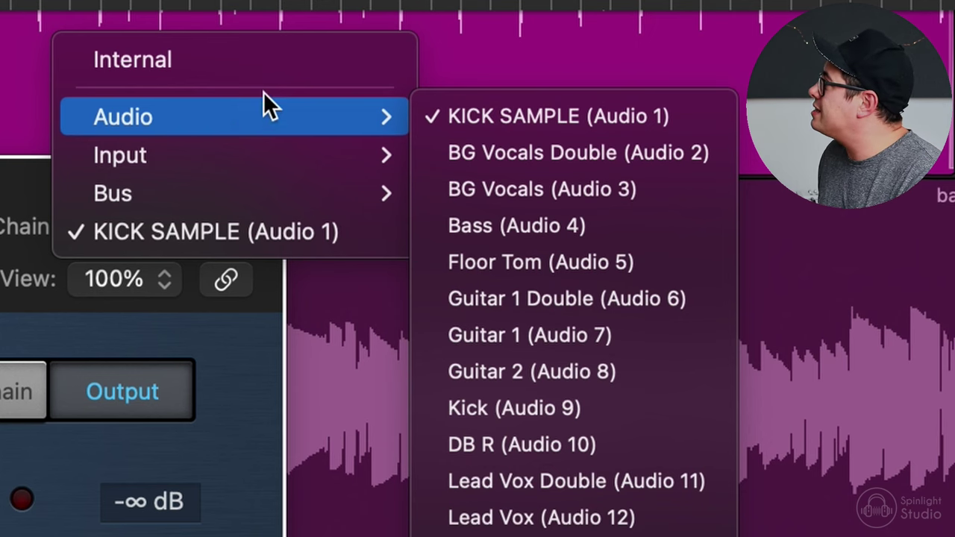
pyautogui.click(567, 118)
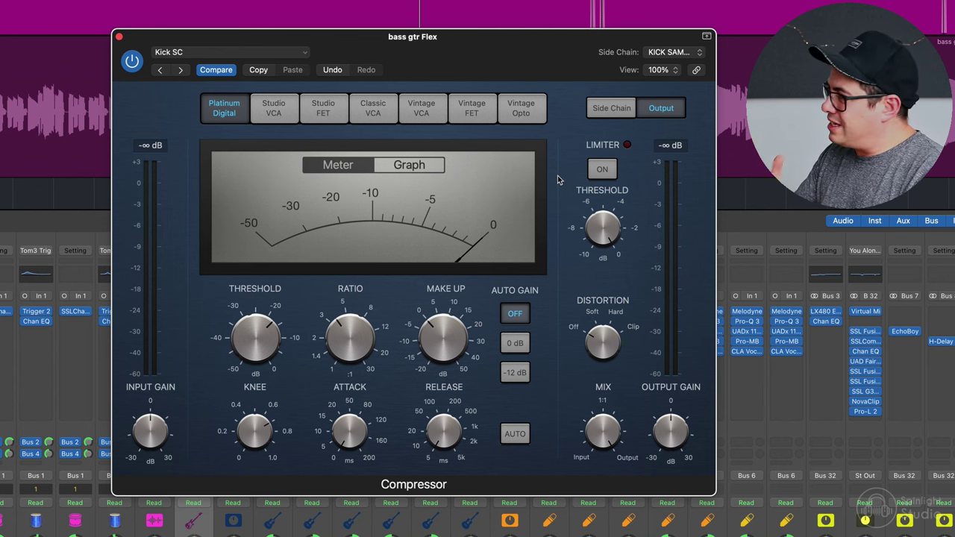
pyautogui.moveTo(254, 337); pyautogui.dragTo(253, 334)
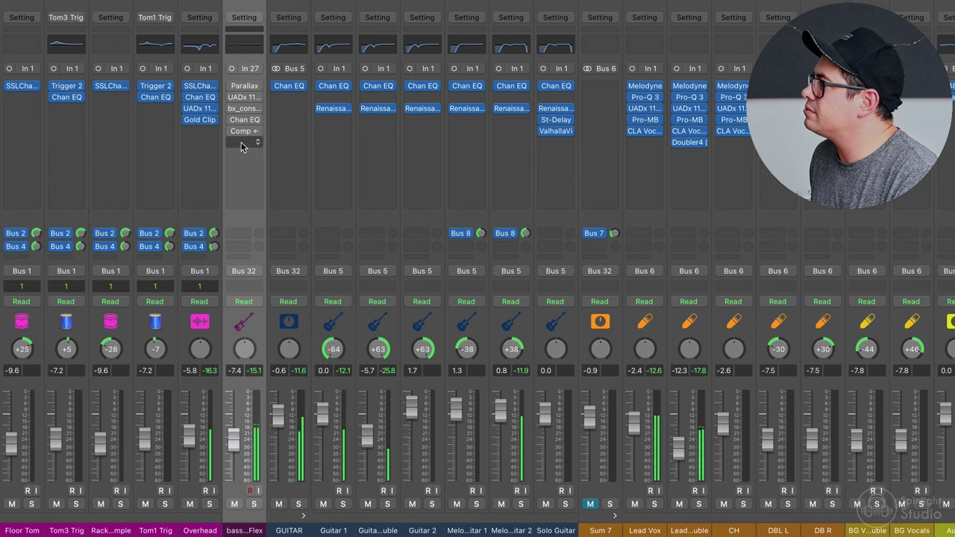
# Re-enable the bypassed Parallax through Channel EQ inserts on the bass gtr Flex channel.
pyautogui.keyDown('alt'); pyautogui.click(231, 132); pyautogui.keyUp('alt')
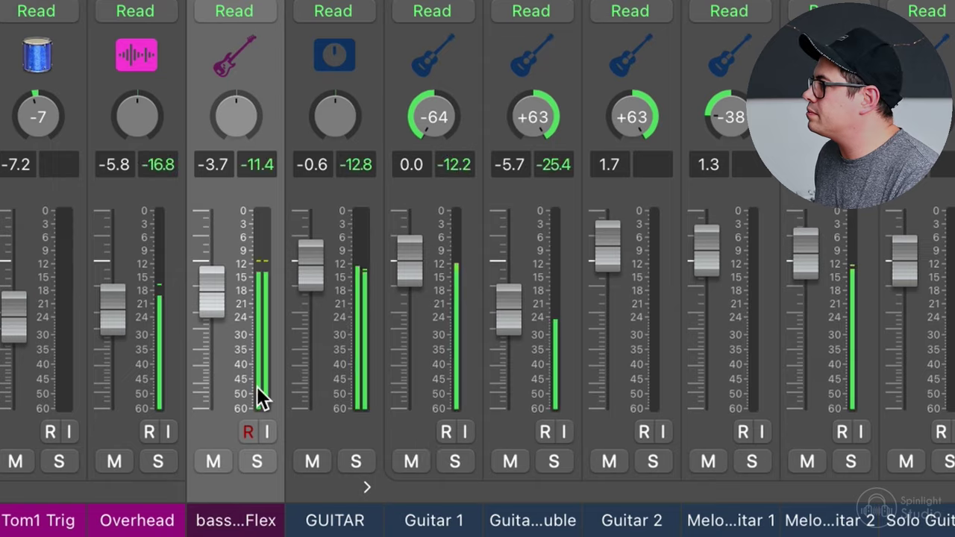
# Nudge the bass gtr Flex fader up from -3.7 dB to -3.3 dB.
pyautogui.moveTo(213, 292)
pyautogui.mouseDown()
pyautogui.moveTo(212, 259)
pyautogui.moveTo(212, 282)
pyautogui.mouseUp()
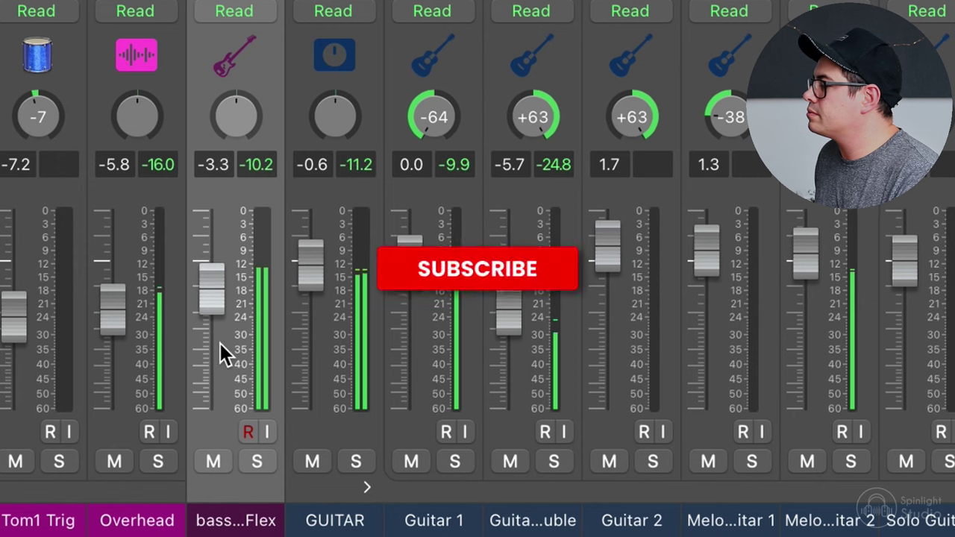